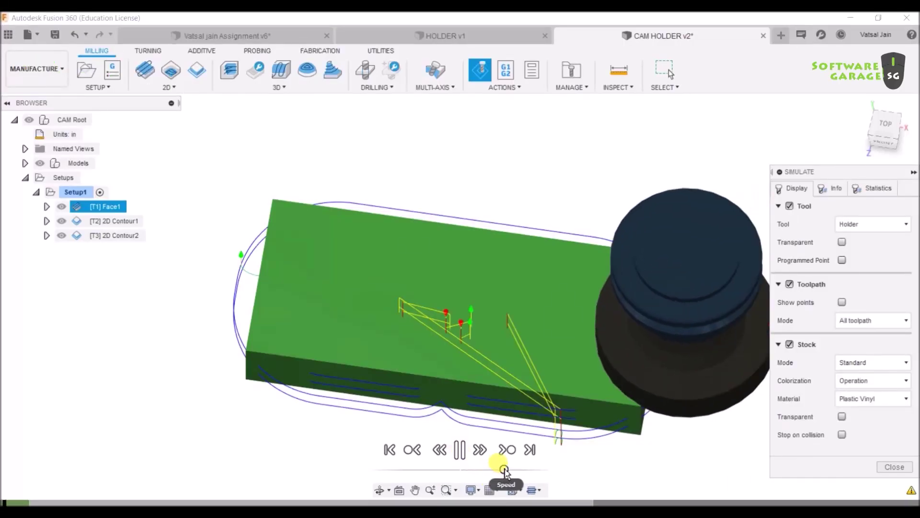
# Speed up the holder machining simulation and orbit toward a front view to watch it.
pyautogui.moveTo(504, 469); pyautogui.dragTo(539, 469)
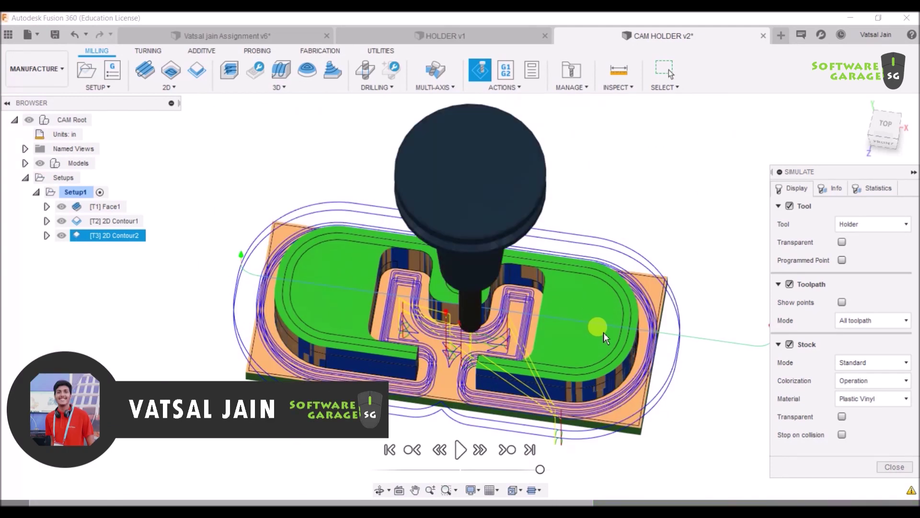
pyautogui.moveTo(603, 333)
pyautogui.keyDown('shift'); pyautogui.mouseDown(button='middle')
pyautogui.moveTo(615, 291)
pyautogui.moveTo(507, 304)
pyautogui.mouseUp(button='middle'); pyautogui.keyUp('shift')
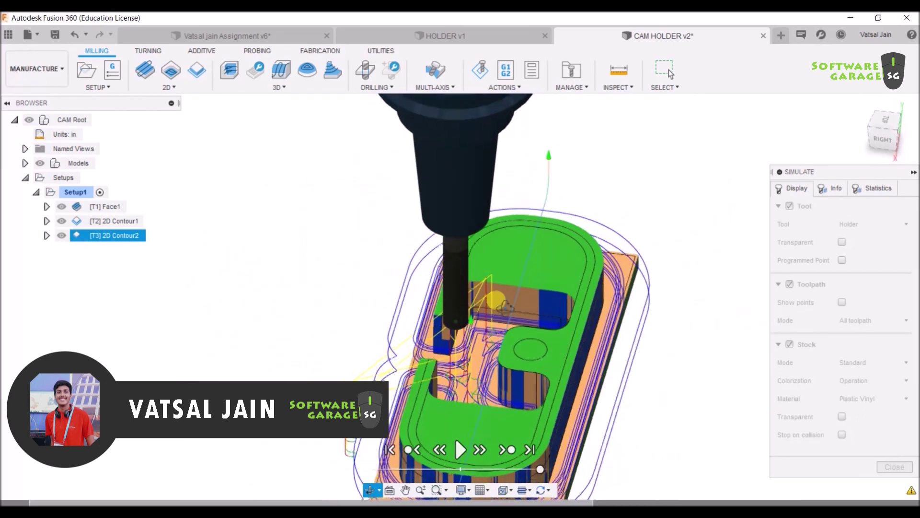
pyautogui.keyDown('shift'); pyautogui.moveTo(506, 304); pyautogui.dragTo(635, 297, button='middle'); pyautogui.keyUp('shift')
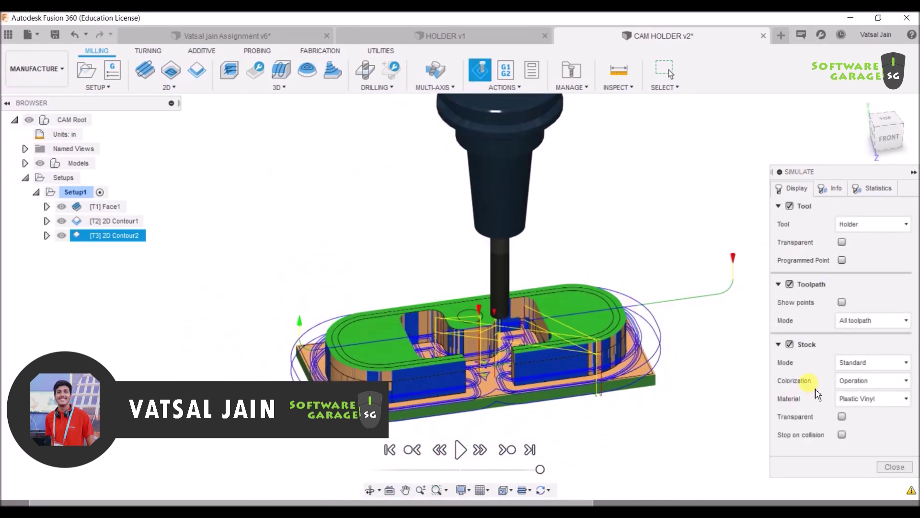
# Exit the simulation, hide the Face1 and contour toolpaths, and tilt the bare part.
pyautogui.click(893, 467)
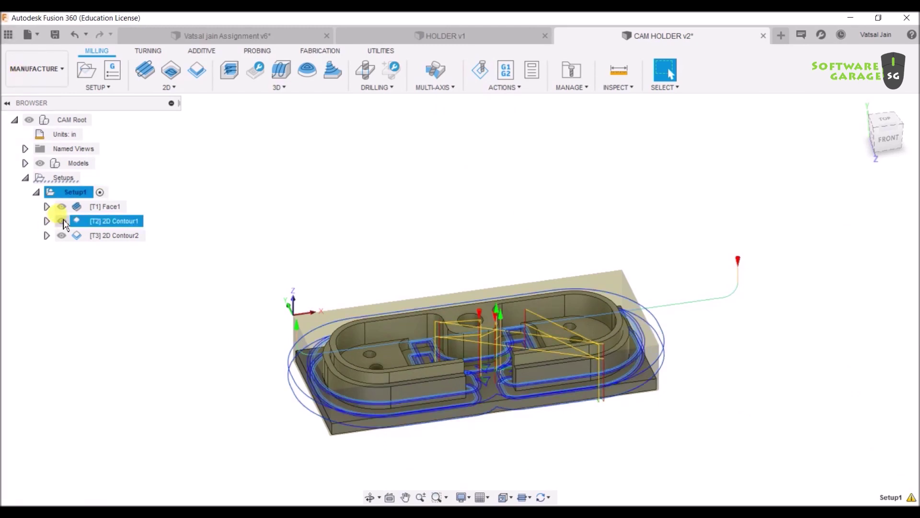
pyautogui.click(61, 207)
pyautogui.click(60, 221)
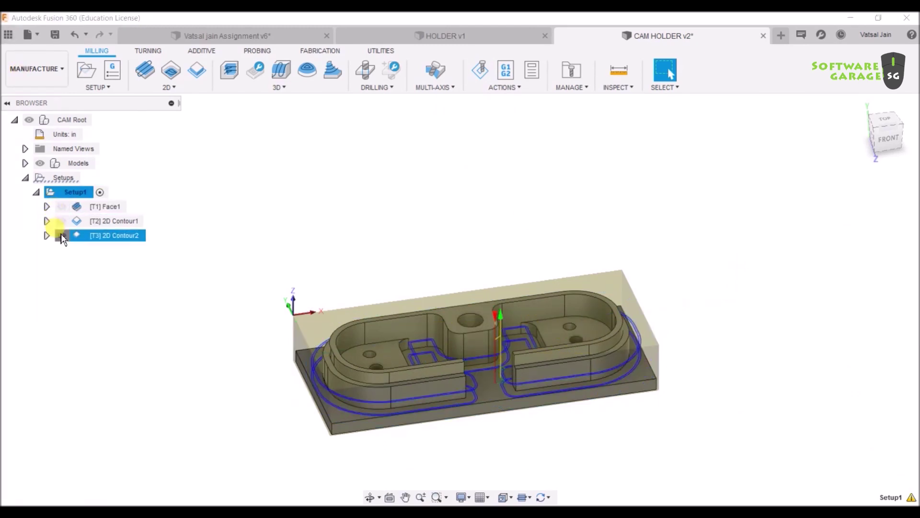
pyautogui.moveTo(482, 257)
pyautogui.keyDown('shift'); pyautogui.mouseDown(button='middle')
pyautogui.moveTo(536, 251)
pyautogui.moveTo(530, 267)
pyautogui.mouseUp(button='middle'); pyautogui.keyUp('shift')
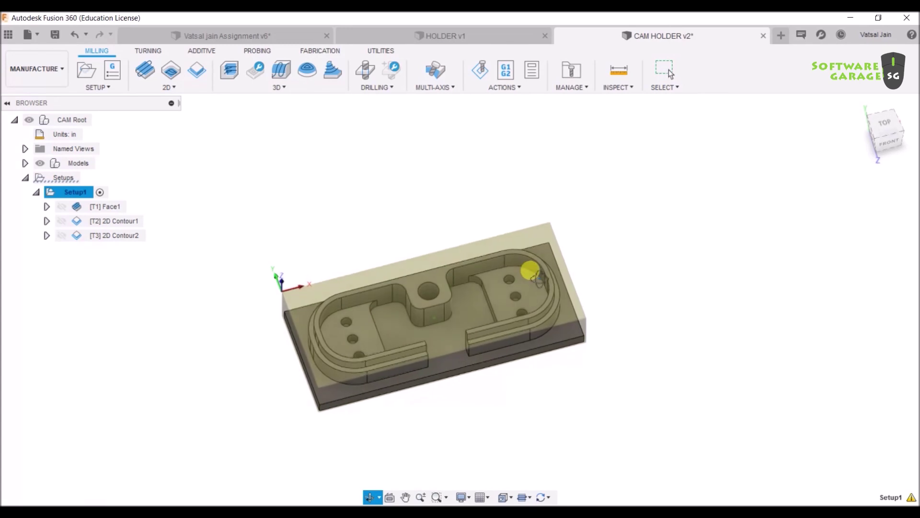
pyautogui.scroll(3, 375, 375)
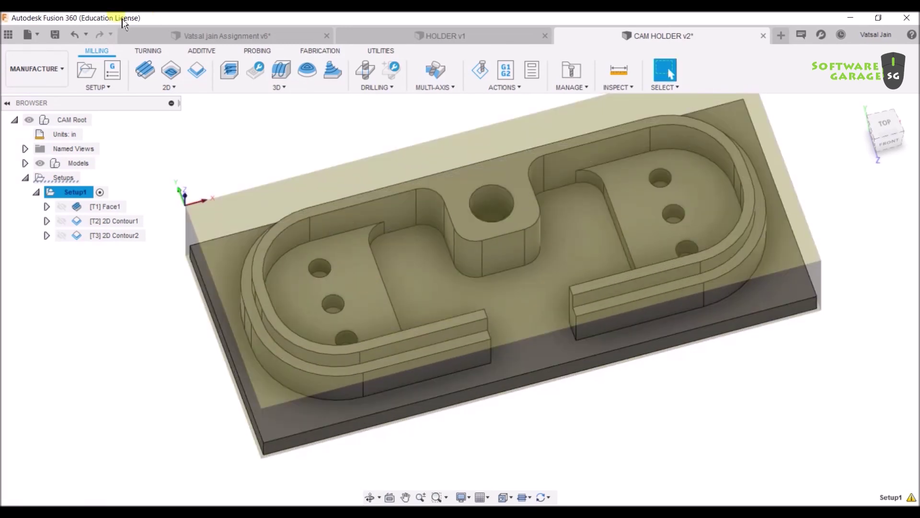
# Start a new 2D Contour operation, then cancel it.
pyautogui.click(169, 87)
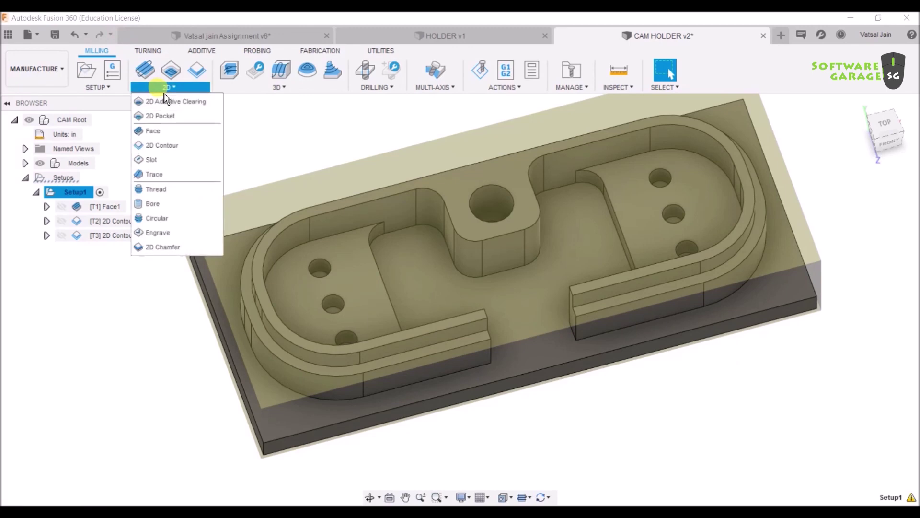
pyautogui.click(185, 147)
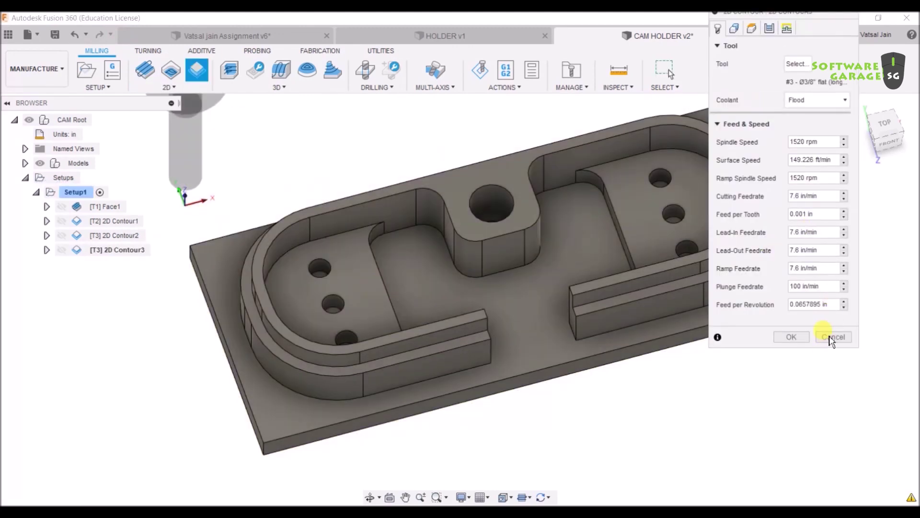
pyautogui.click(833, 336)
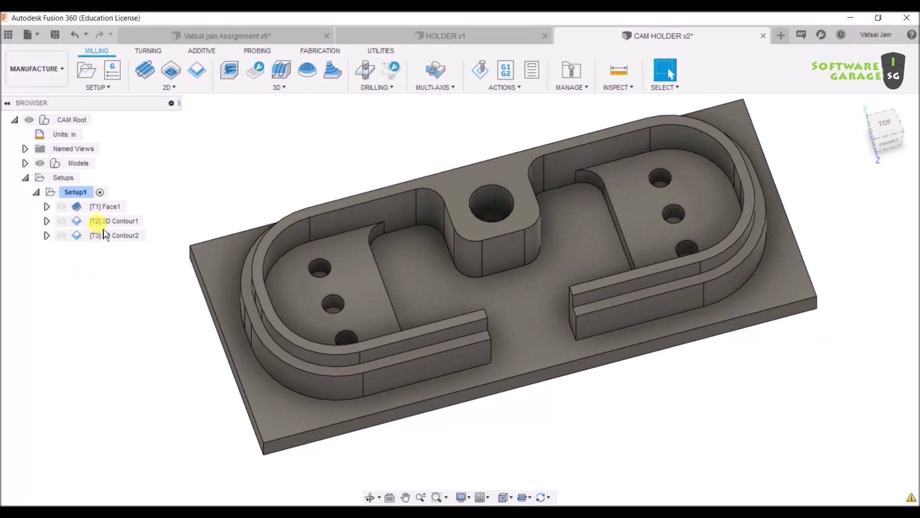
# Copy and duplicate the [T2] 2D Contour1 operation.
pyautogui.rightClick(104, 221)
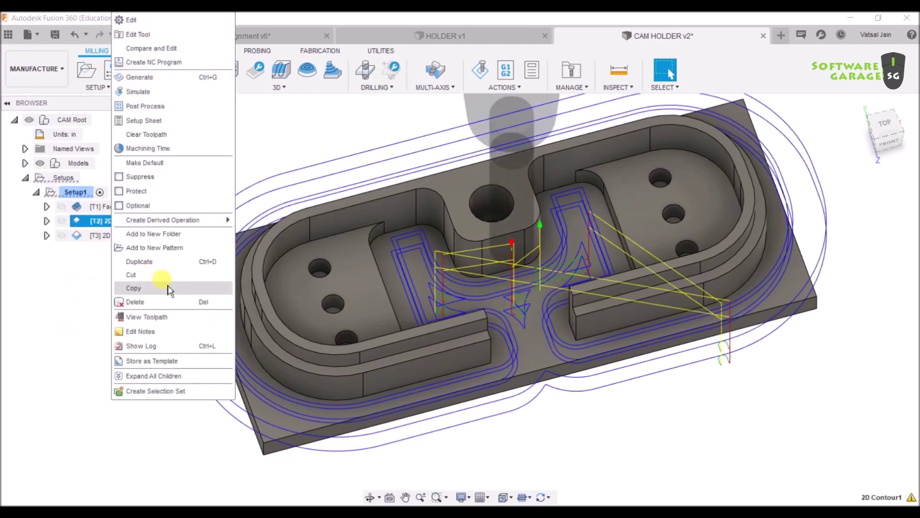
pyautogui.click(168, 288)
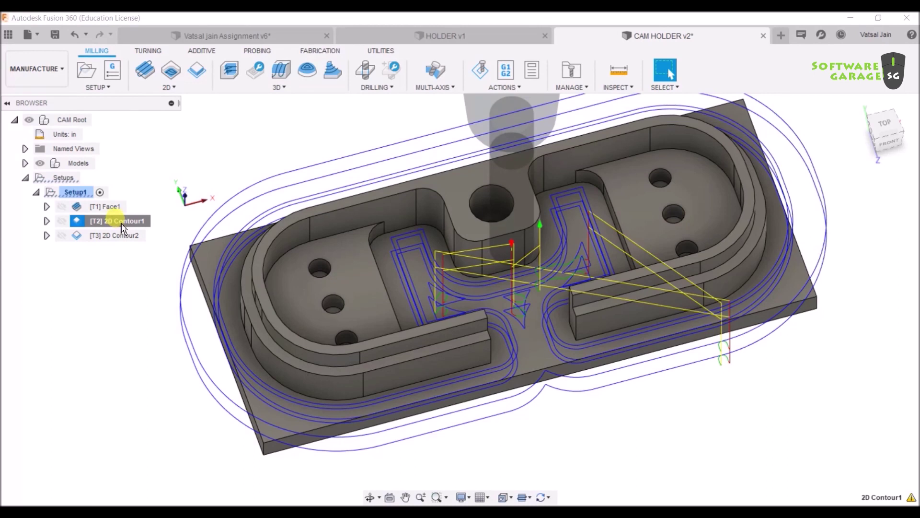
pyautogui.rightClick(122, 228)
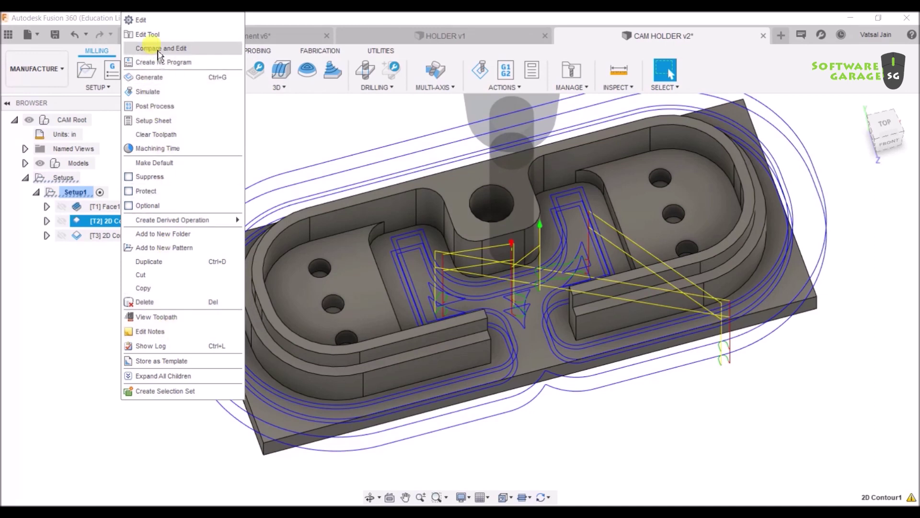
pyautogui.press('Escape')
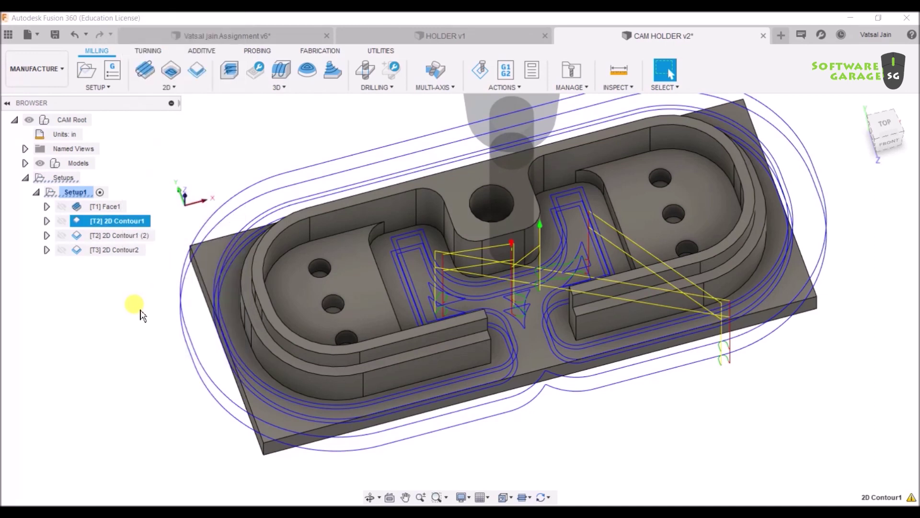
# Move the duplicated contour below [T3] 2D Contour2 in the browser.
pyautogui.click(130, 237)
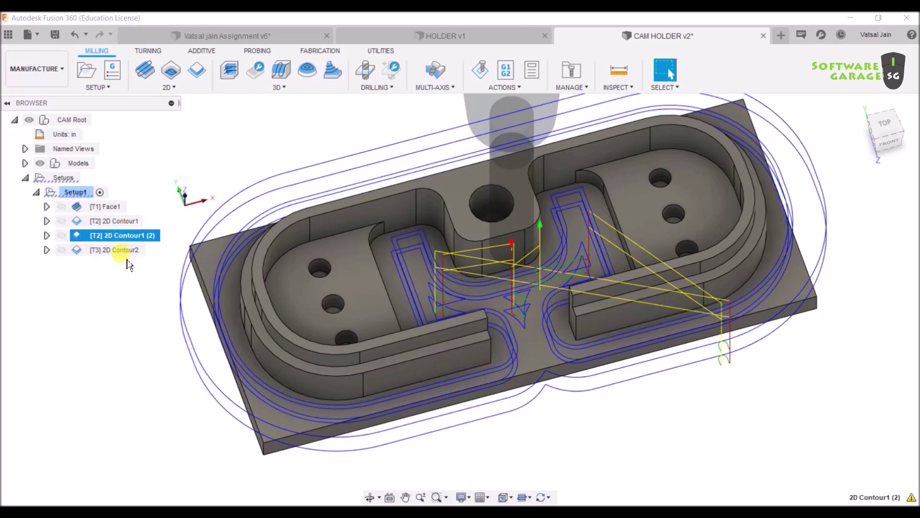
pyautogui.moveTo(122, 236); pyautogui.dragTo(123, 269)
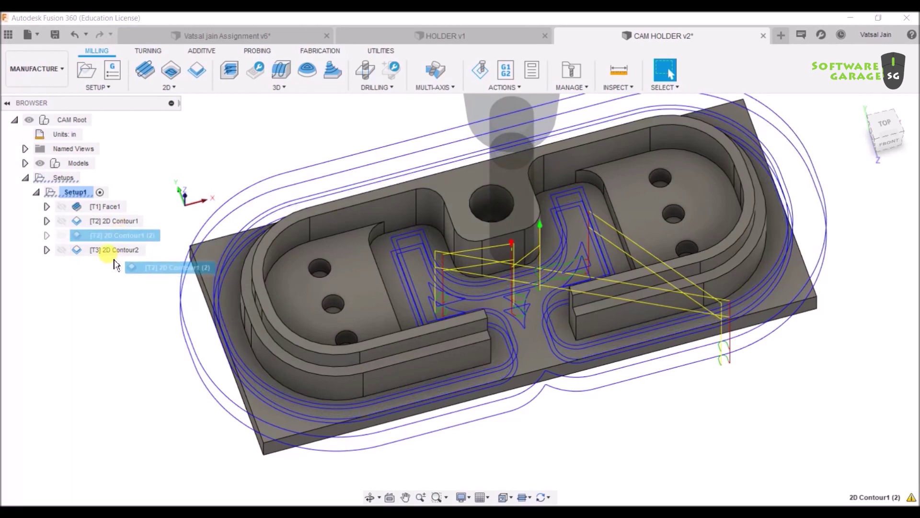
pyautogui.moveTo(114, 265); pyautogui.dragTo(114, 266)
pyautogui.click(136, 253)
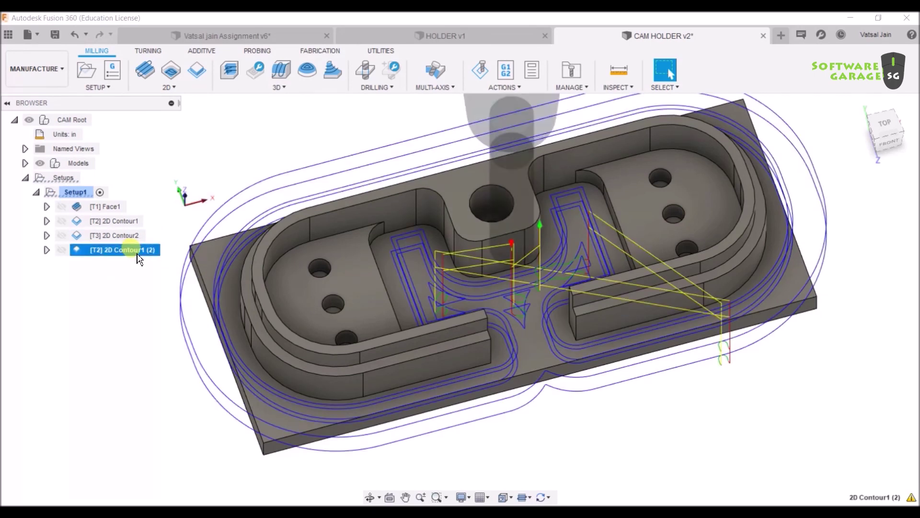
# In the copy's Geometry settings, clear the contours and select only the raised rim wall edge.
pyautogui.rightClick(138, 259)
pyautogui.click(155, 19)
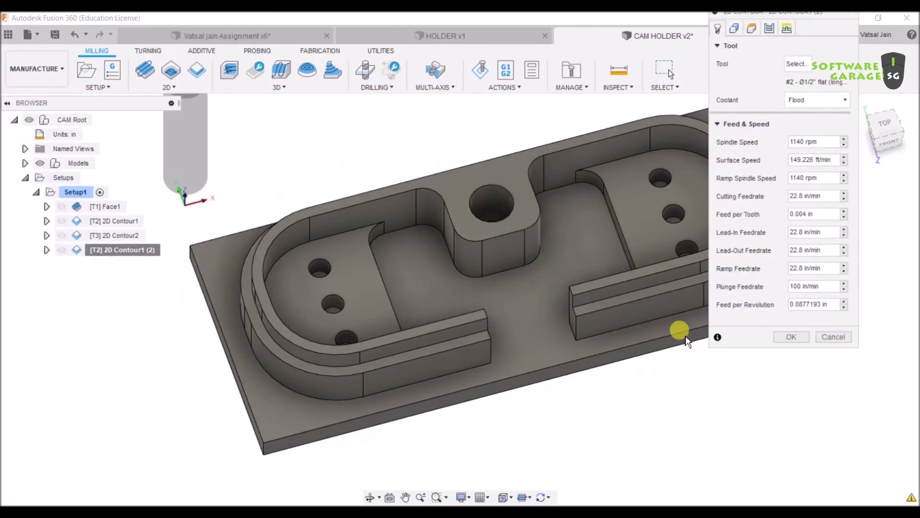
pyautogui.scroll(-2, 686, 336)
pyautogui.scroll(-2, 557, 352)
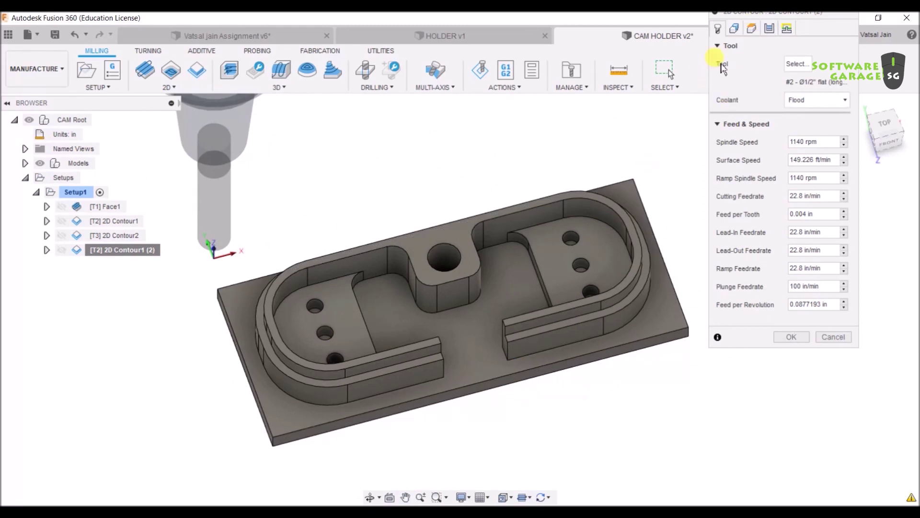
pyautogui.click(735, 28)
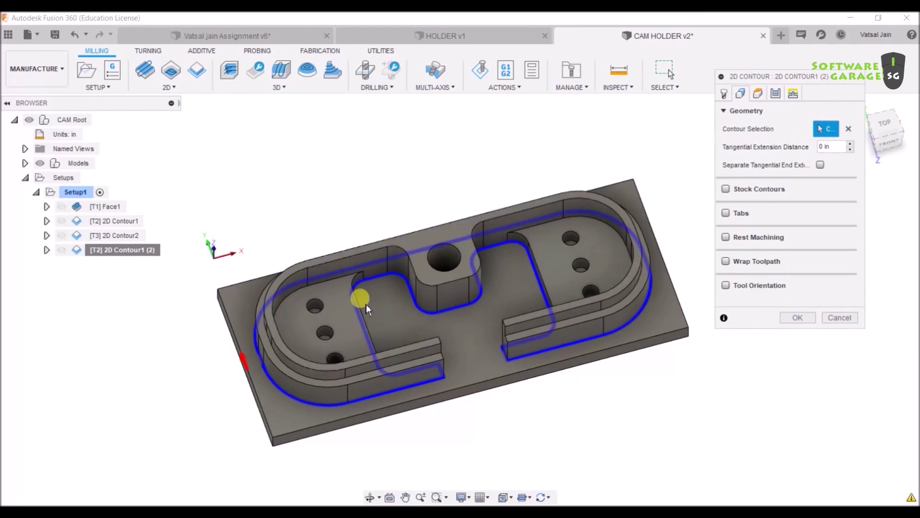
pyautogui.click(371, 373)
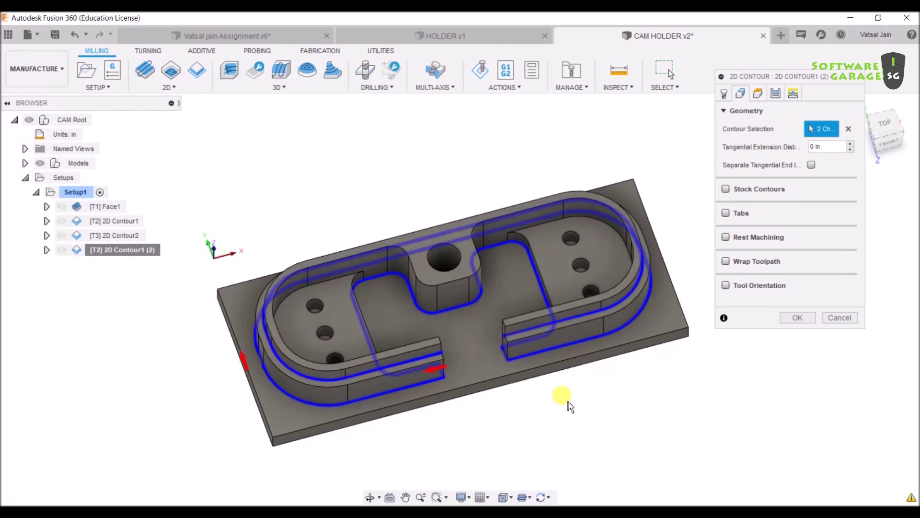
pyautogui.click(849, 129)
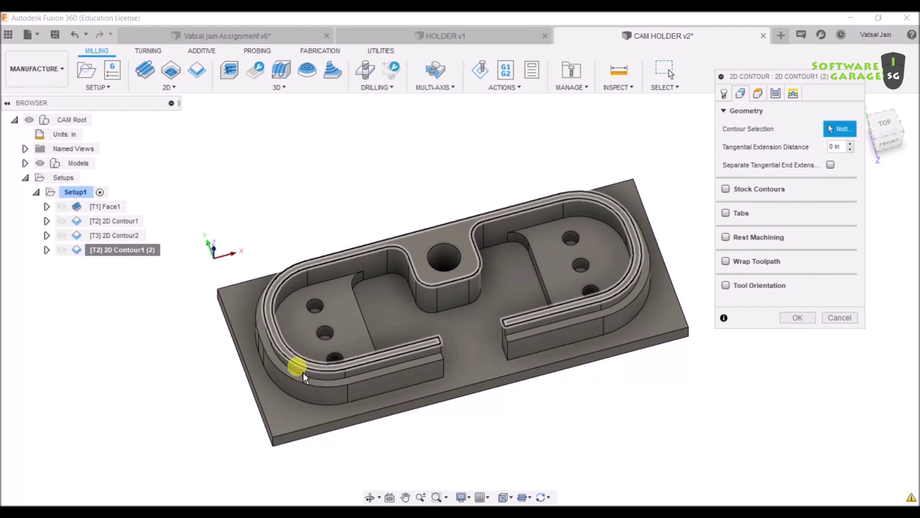
pyautogui.click(359, 378)
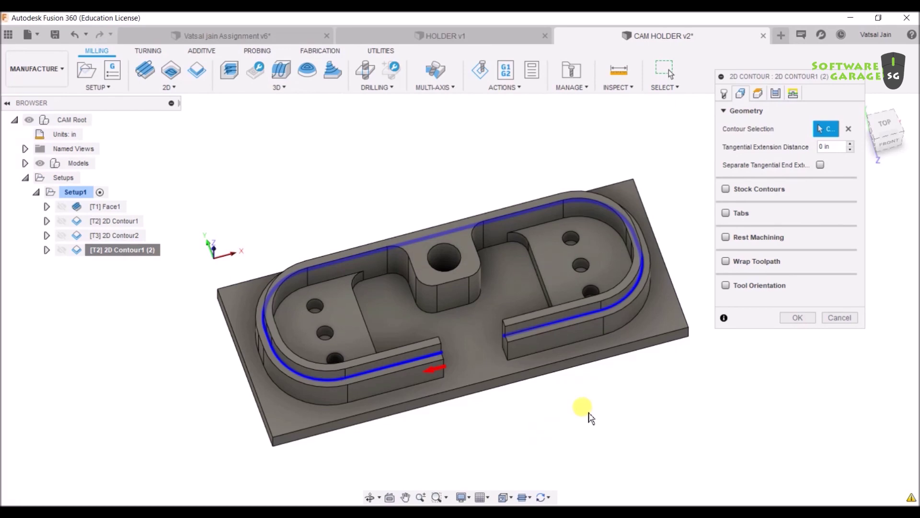
# Review the Passes and Multiple Depths settings, then accept the edited operation.
pyautogui.click(775, 94)
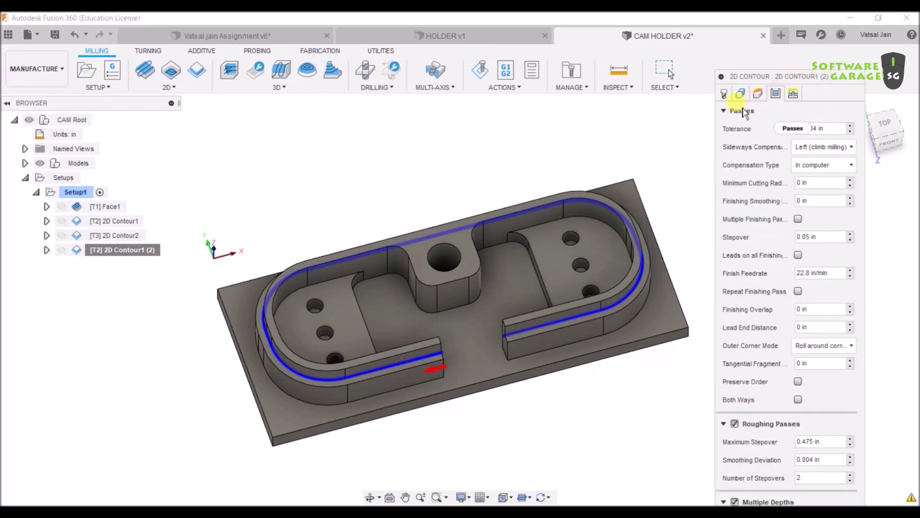
pyautogui.click(729, 114)
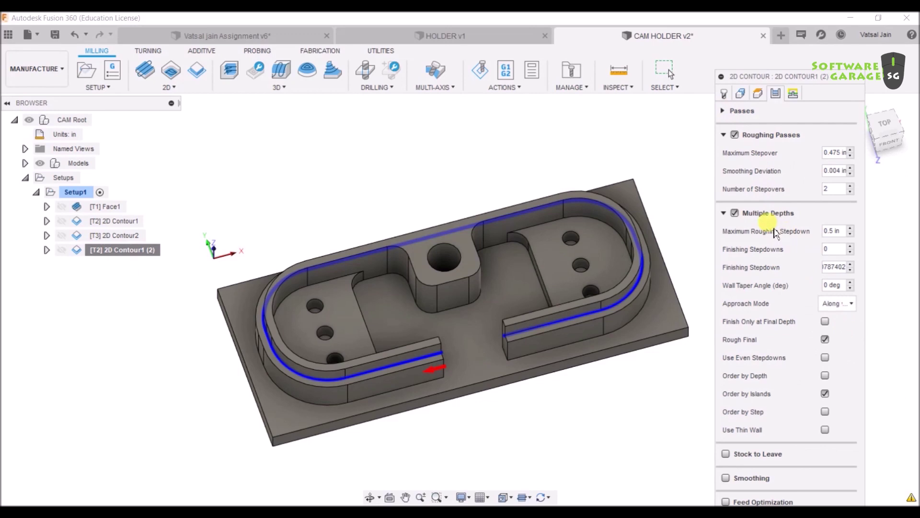
pyautogui.click(723, 214)
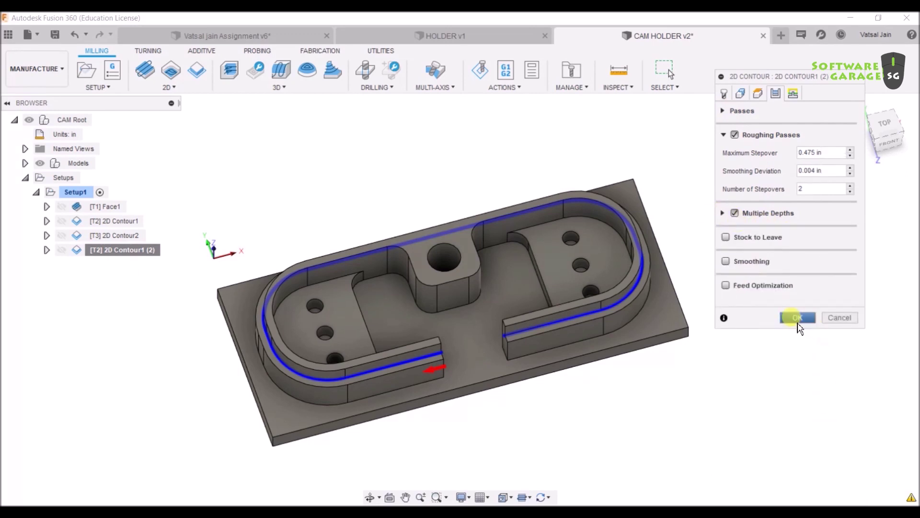
pyautogui.click(798, 321)
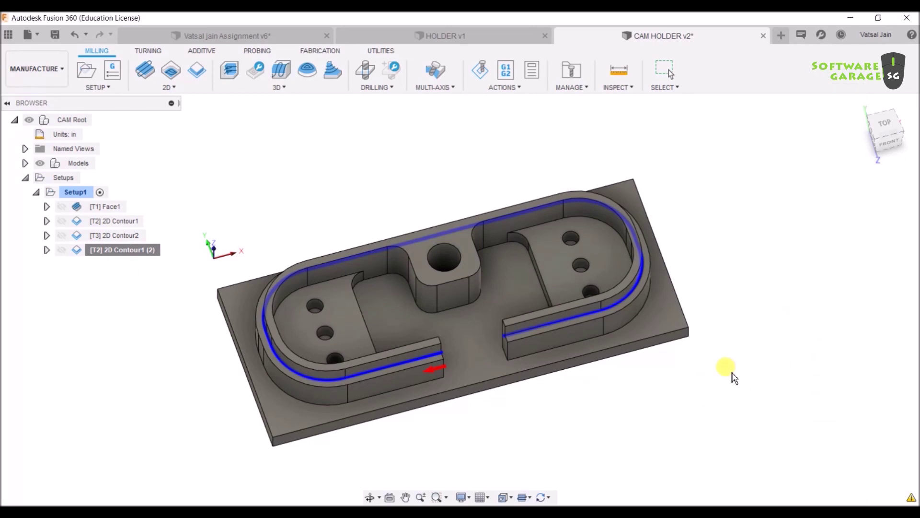
# Simulate and play the 2D Contour1 (2) cut, then close it and select Setup1.
pyautogui.keyDown('shift'); pyautogui.moveTo(732, 378); pyautogui.dragTo(734, 350, button='middle'); pyautogui.keyUp('shift')
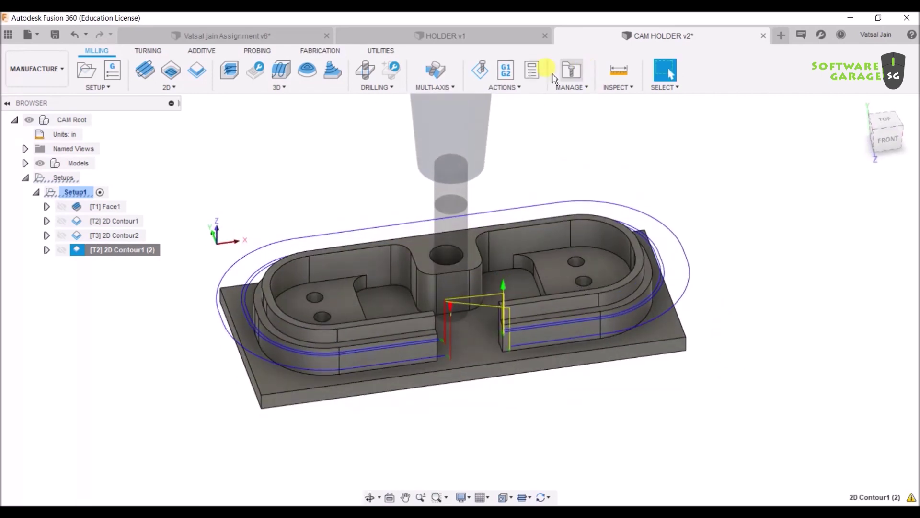
pyautogui.click(445, 93)
pyautogui.click(504, 88)
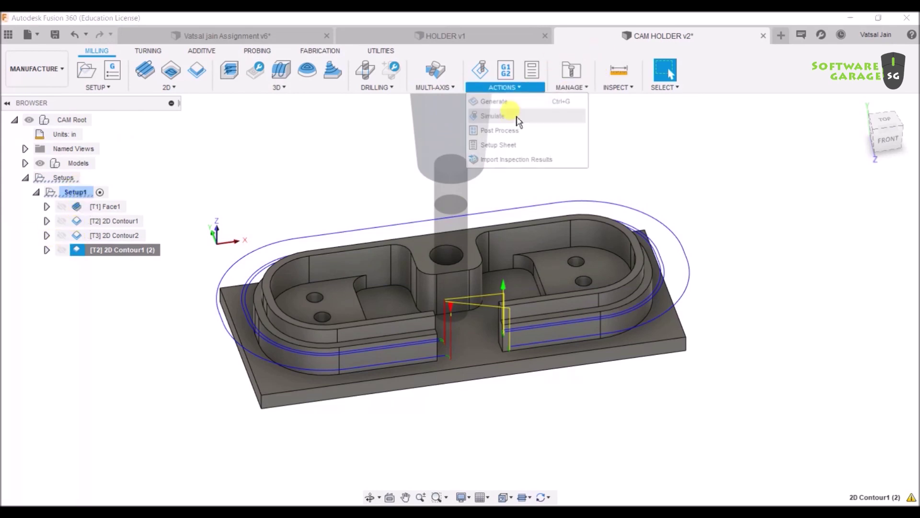
pyautogui.click(497, 116)
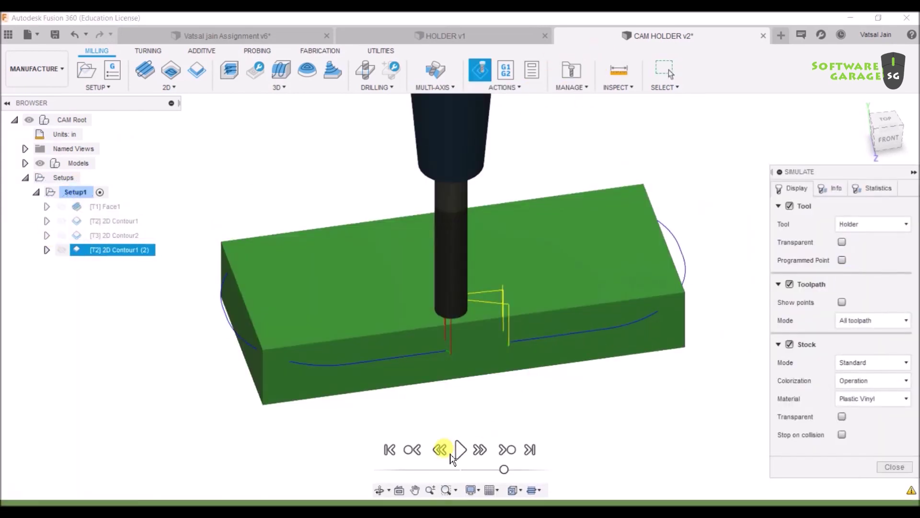
pyautogui.click(460, 450)
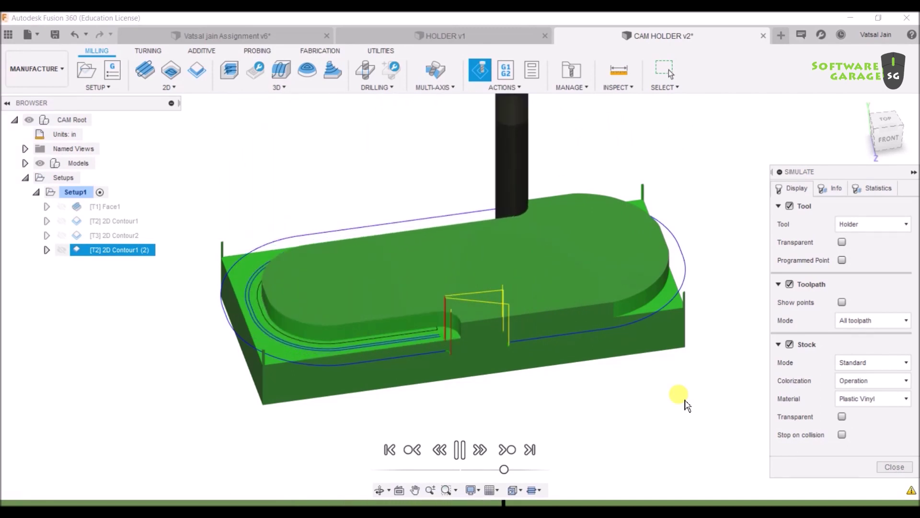
pyautogui.click(896, 467)
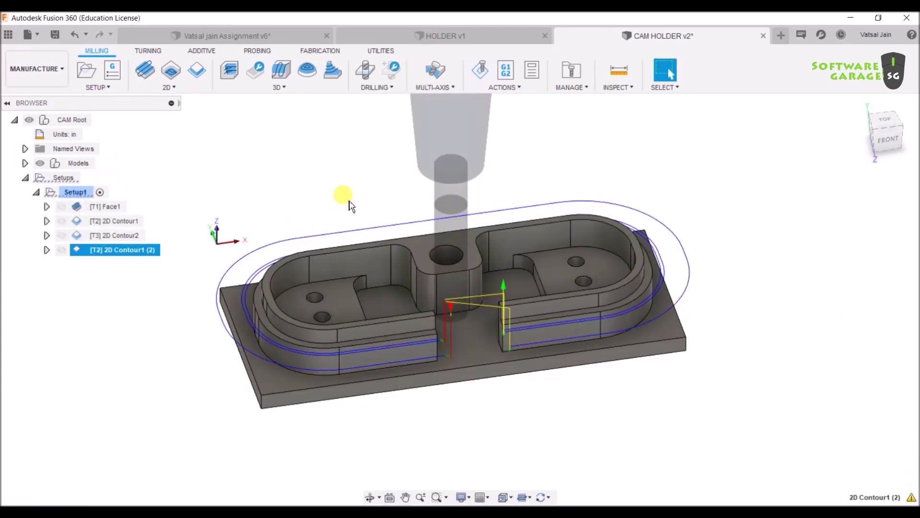
pyautogui.scroll(-3, 350, 205)
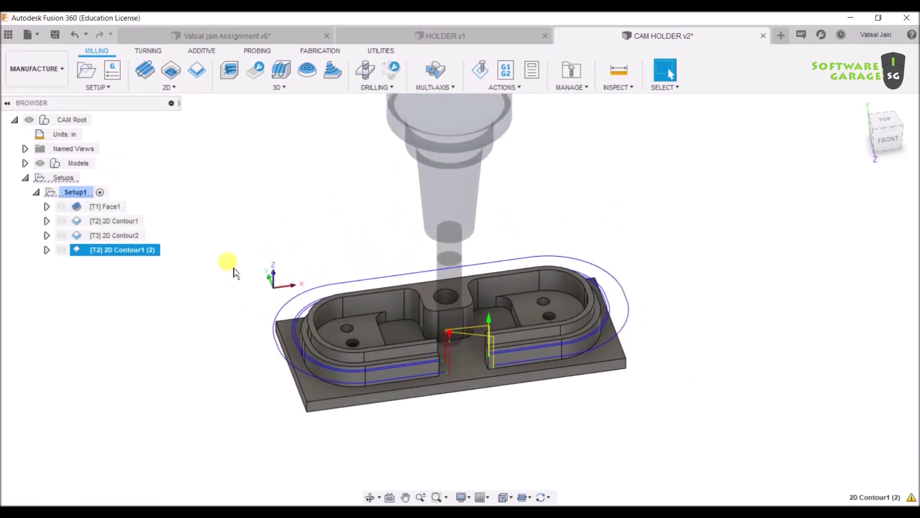
pyautogui.click(78, 192)
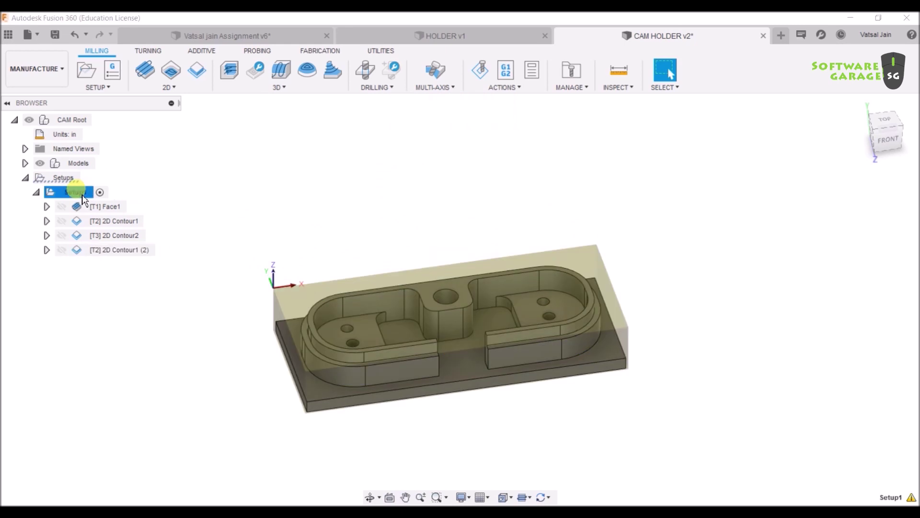
pyautogui.click(516, 86)
pyautogui.click(519, 119)
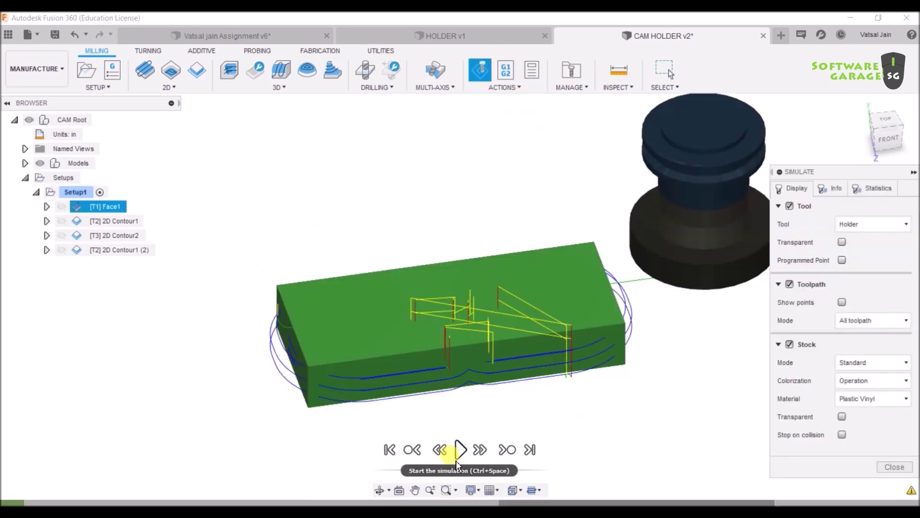
pyautogui.click(461, 450)
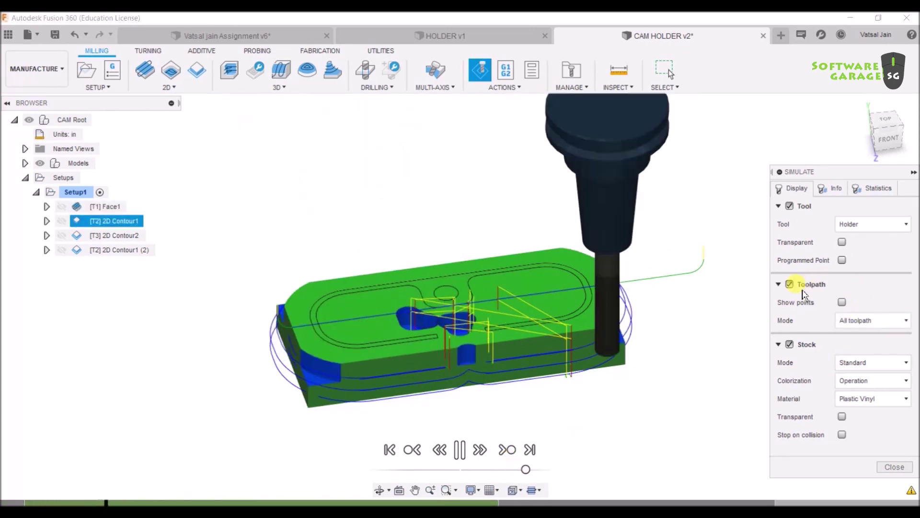
pyautogui.click(790, 284)
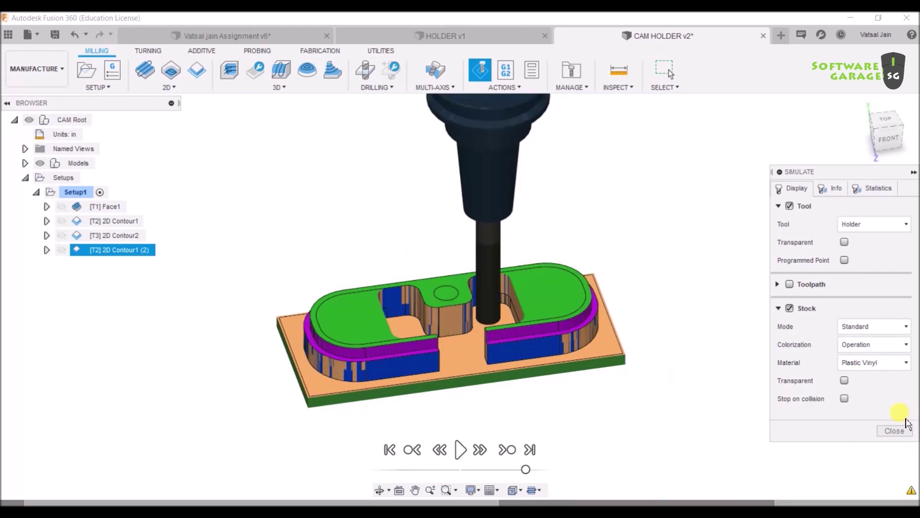
pyautogui.click(894, 431)
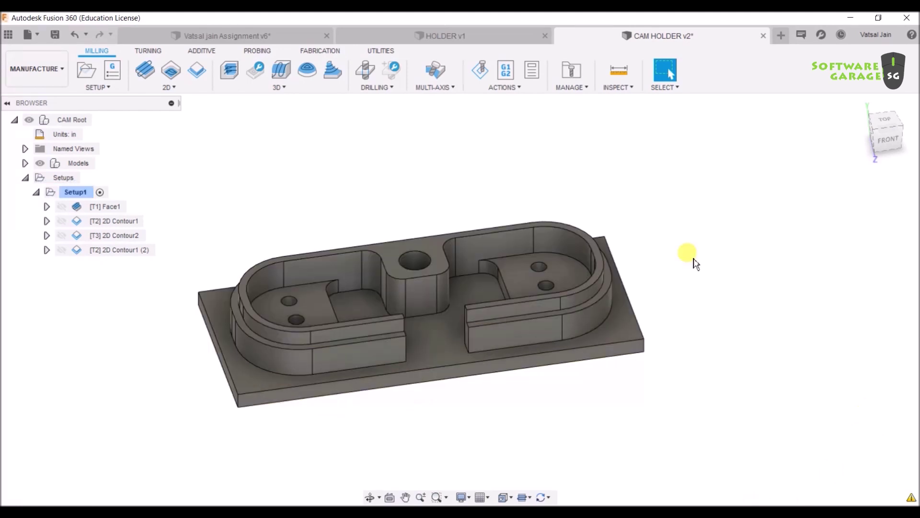
pyautogui.scroll(2, 694, 264)
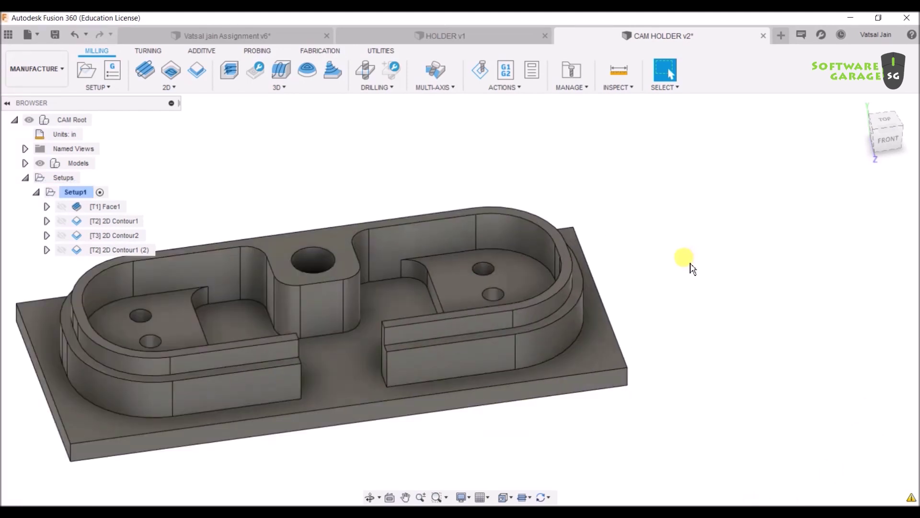
# Duplicate the [T3] 2D Contour2 operation.
pyautogui.keyDown('shift'); pyautogui.moveTo(691, 268); pyautogui.dragTo(677, 335, button='middle'); pyautogui.keyUp('shift')
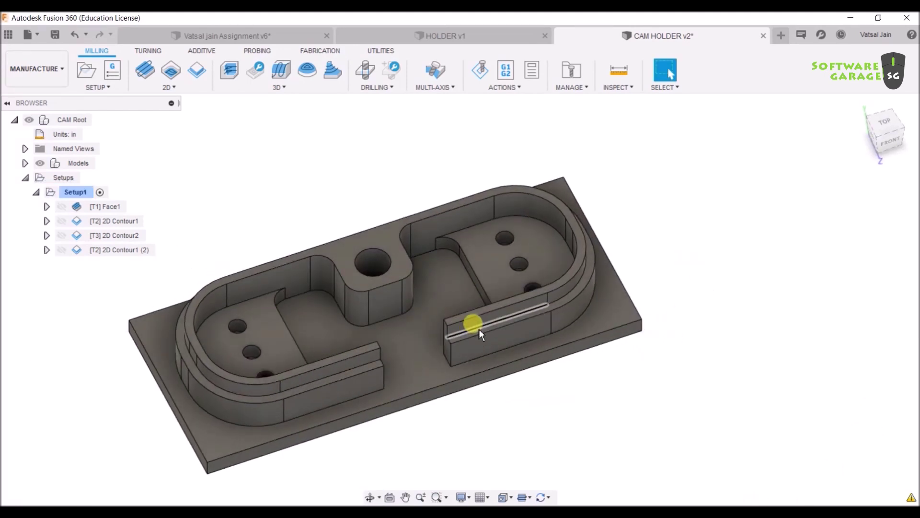
pyautogui.click(100, 235)
pyautogui.rightClick(108, 244)
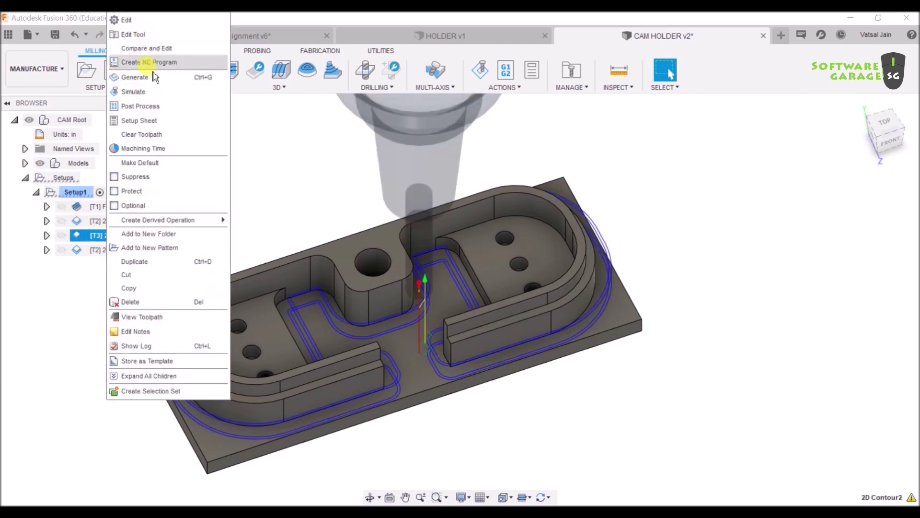
pyautogui.click(185, 261)
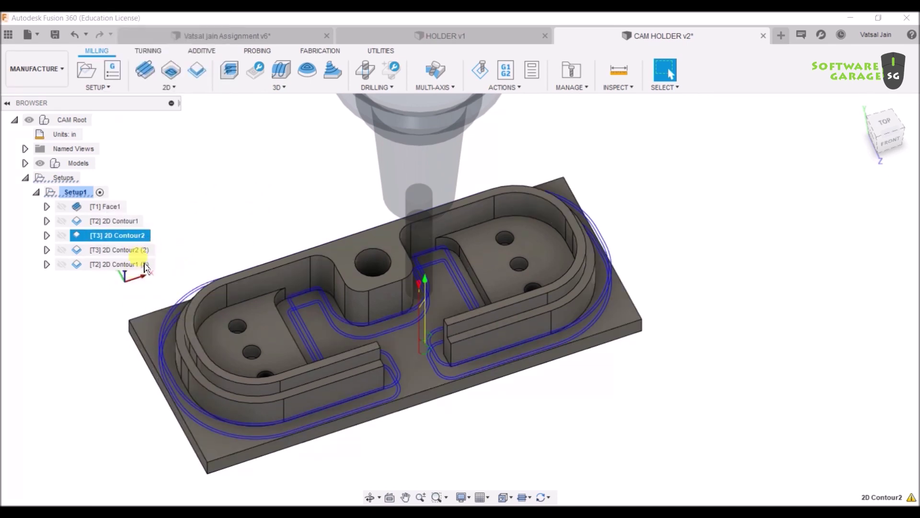
# Move 2D Contour2 (2) to the bottom of the operation list.
pyautogui.click(129, 257)
pyautogui.moveTo(128, 249); pyautogui.dragTo(129, 281)
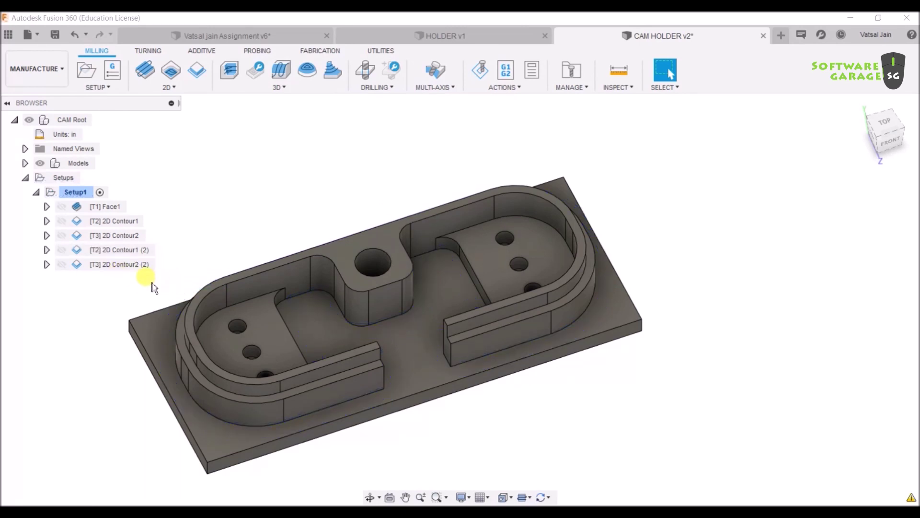
pyautogui.click(136, 268)
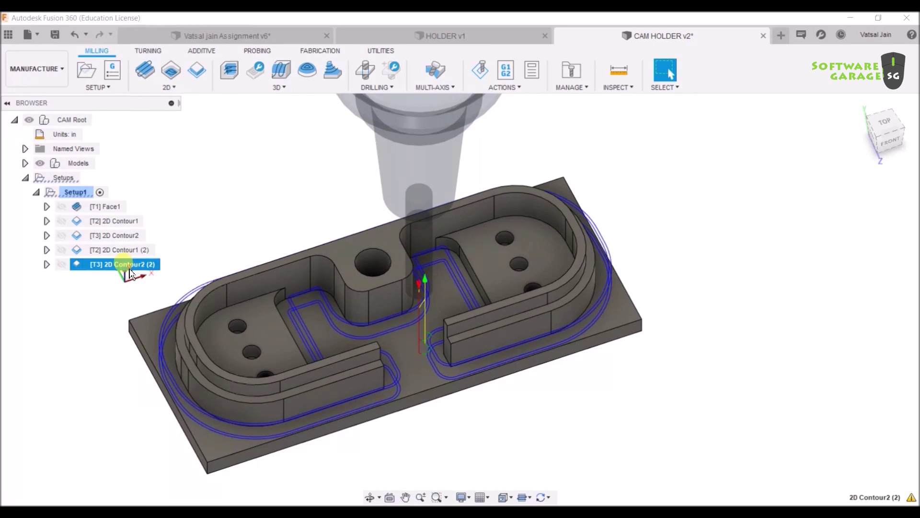
# Set 2D Contour2 (2)'s contour selection to the outer rounded wall and regenerate it.
pyautogui.rightClick(131, 274)
pyautogui.click(173, 20)
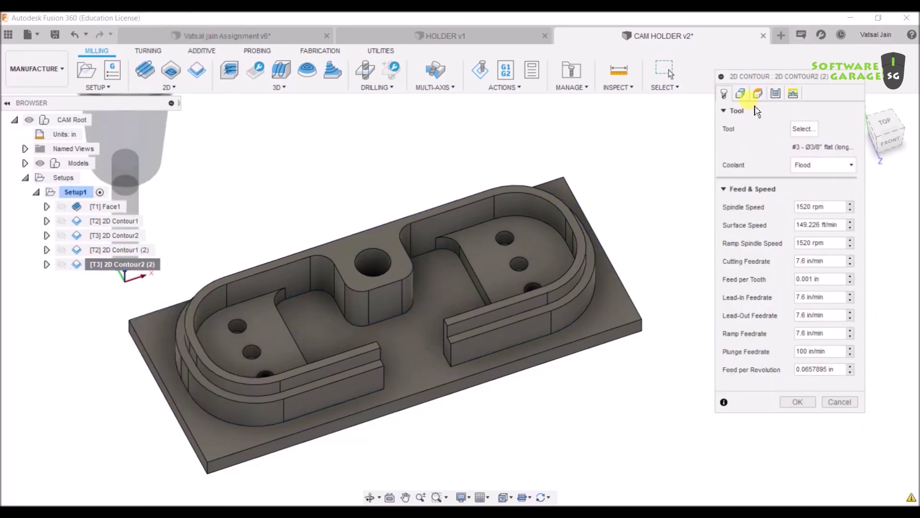
pyautogui.click(740, 93)
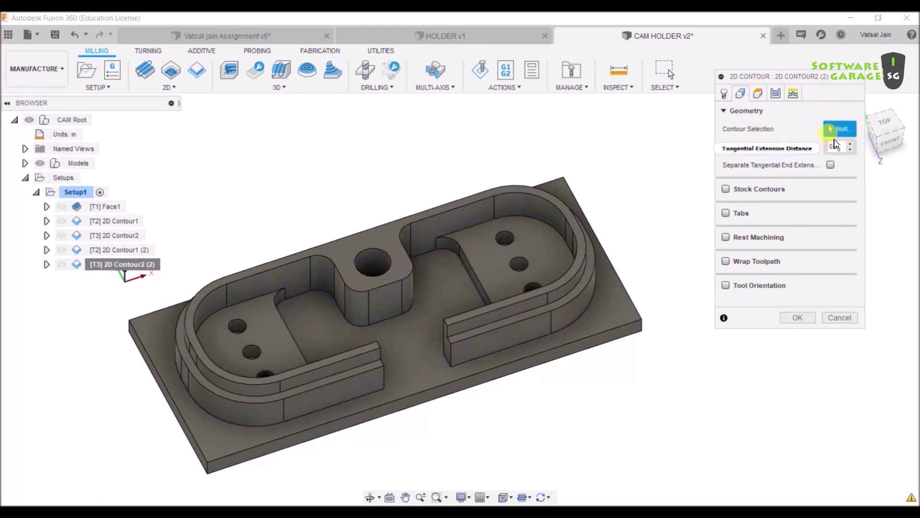
pyautogui.click(504, 321)
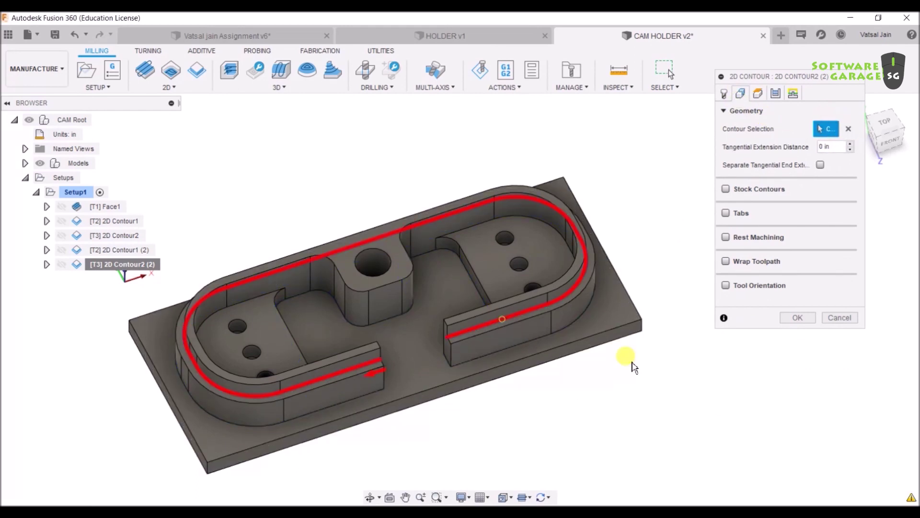
pyautogui.click(799, 317)
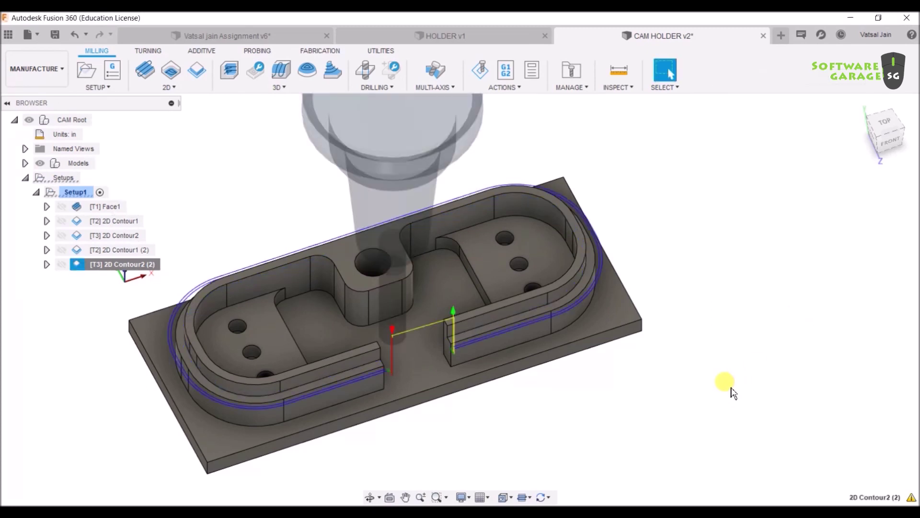
# Compare the 2D Contour2 and 2D Contour2 (2) toolpaths from low-front and top views.
pyautogui.keyDown('shift'); pyautogui.moveTo(730, 387); pyautogui.dragTo(739, 335, button='middle'); pyautogui.keyUp('shift')
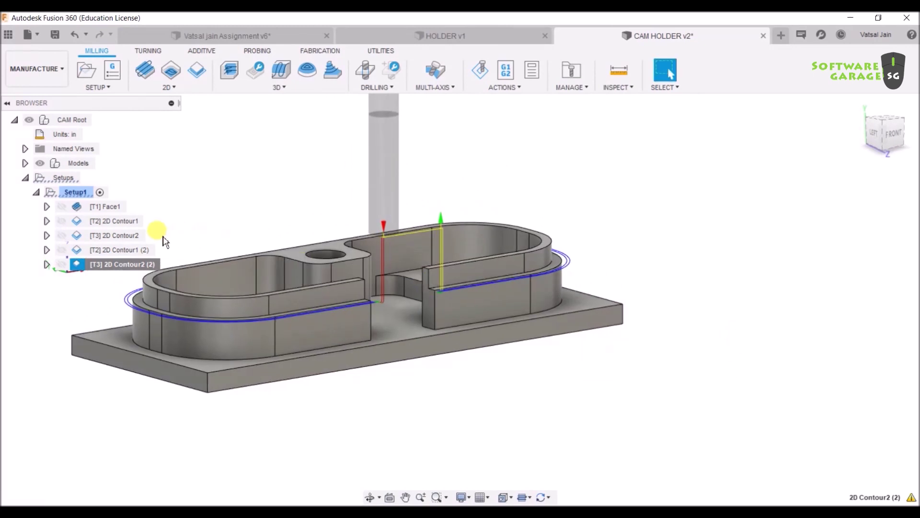
pyautogui.click(135, 237)
pyautogui.click(135, 251)
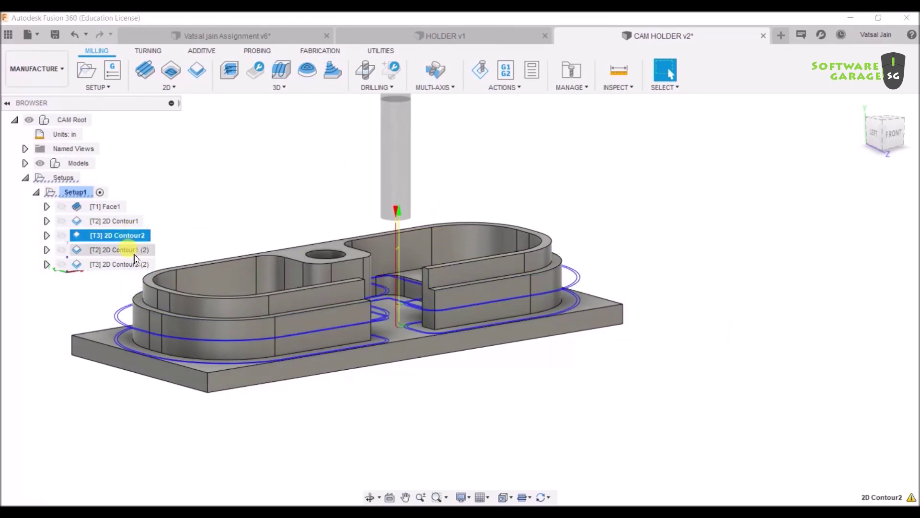
pyautogui.click(135, 264)
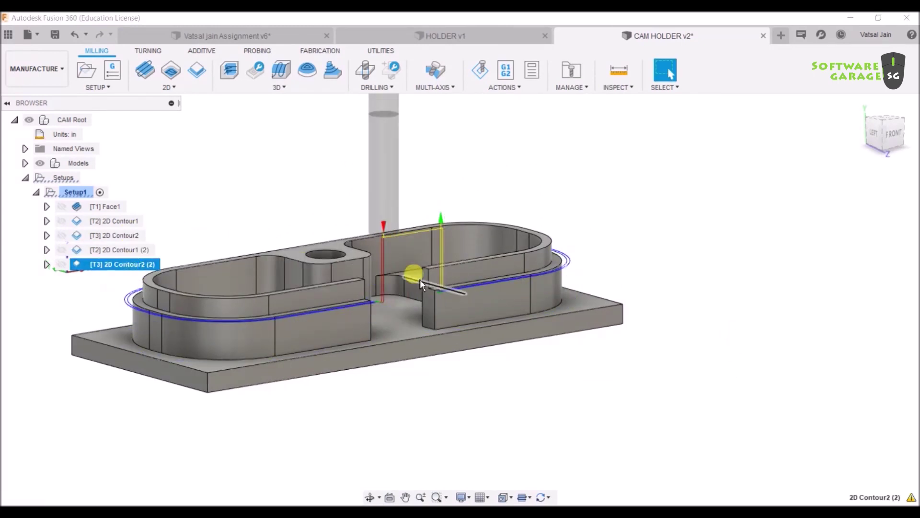
pyautogui.scroll(-2, 410, 267)
pyautogui.moveTo(615, 277)
pyautogui.keyDown('shift'); pyautogui.mouseDown(button='middle')
pyautogui.moveTo(725, 305)
pyautogui.moveTo(596, 323)
pyautogui.mouseUp(button='middle'); pyautogui.keyUp('shift')
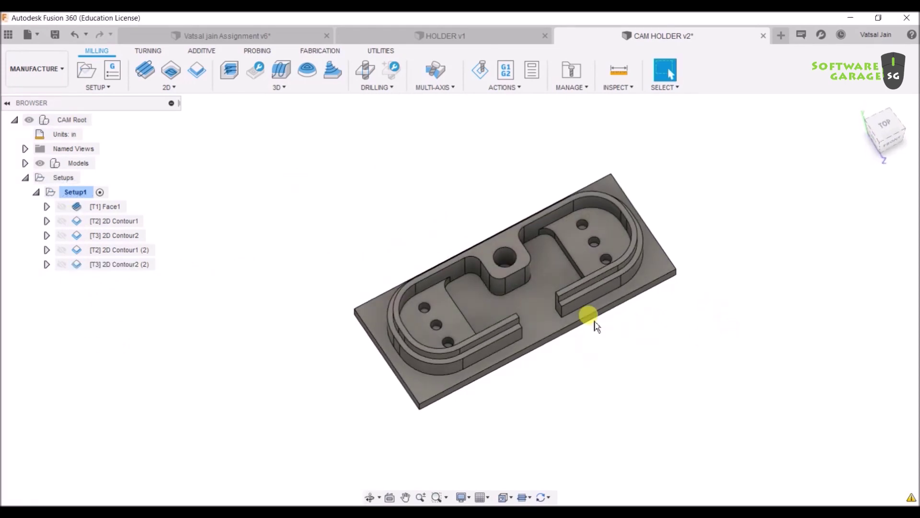
# Rename 2D Contour1 to '2D Contour base', dropping the trailing digit.
pyautogui.click(112, 221)
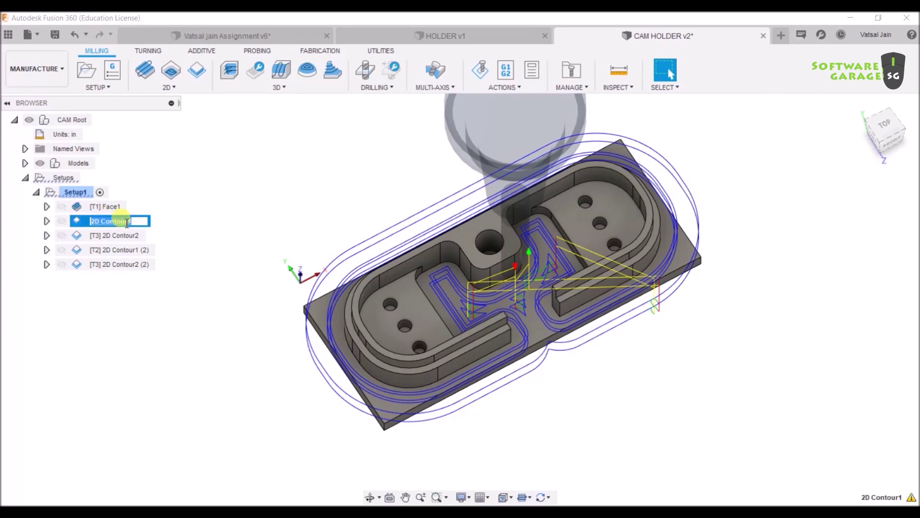
pyautogui.press('Right')
pyautogui.press('BackSpace')
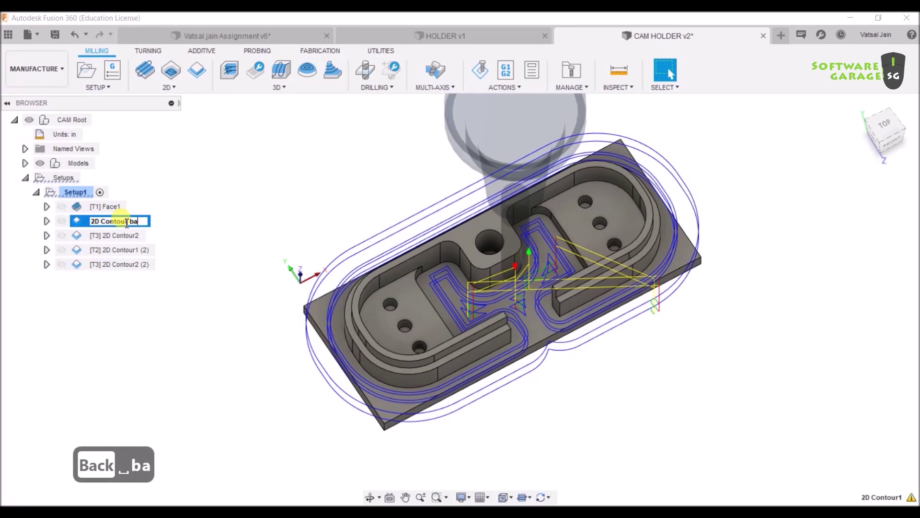
pyautogui.press('Return')
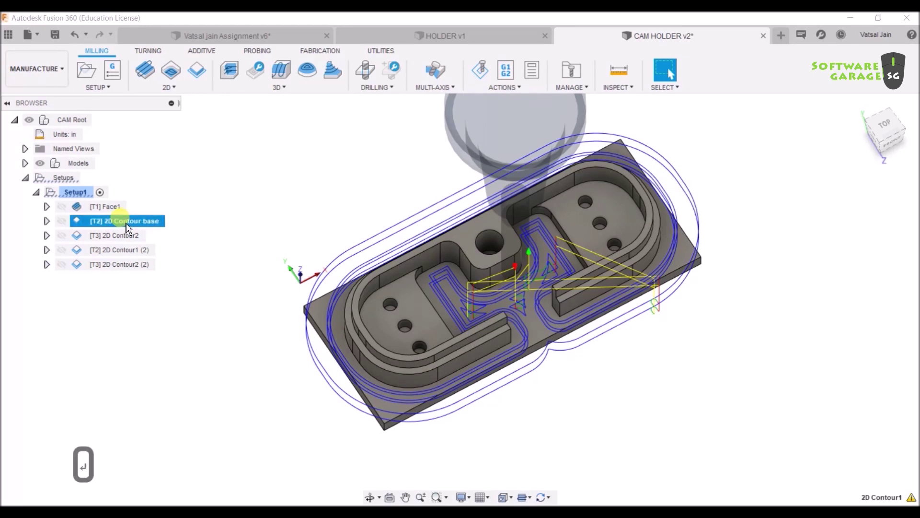
# Cancel a second edit of the '2D Contour base' name, then reopen it for editing.
pyautogui.click(126, 225)
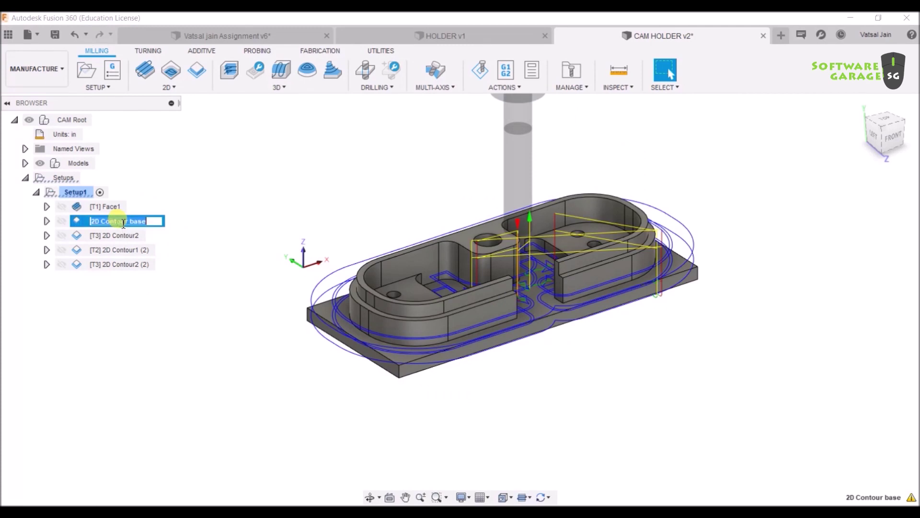
pyautogui.press('BackSpace')
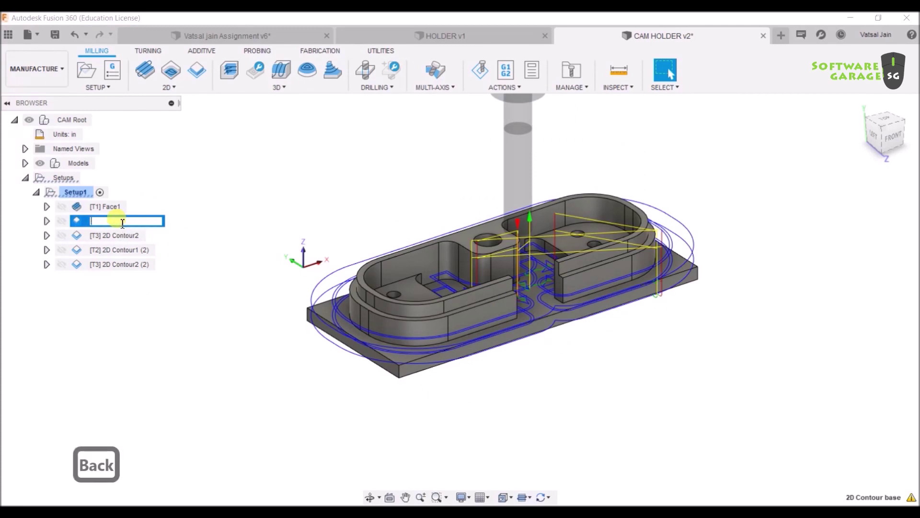
pyautogui.press('Escape')
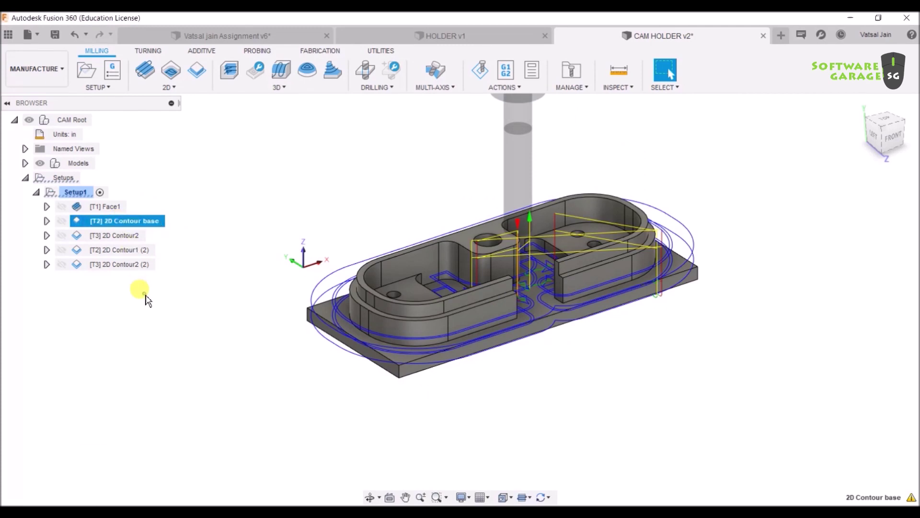
pyautogui.click(144, 295)
pyautogui.click(137, 227)
pyautogui.click(137, 226)
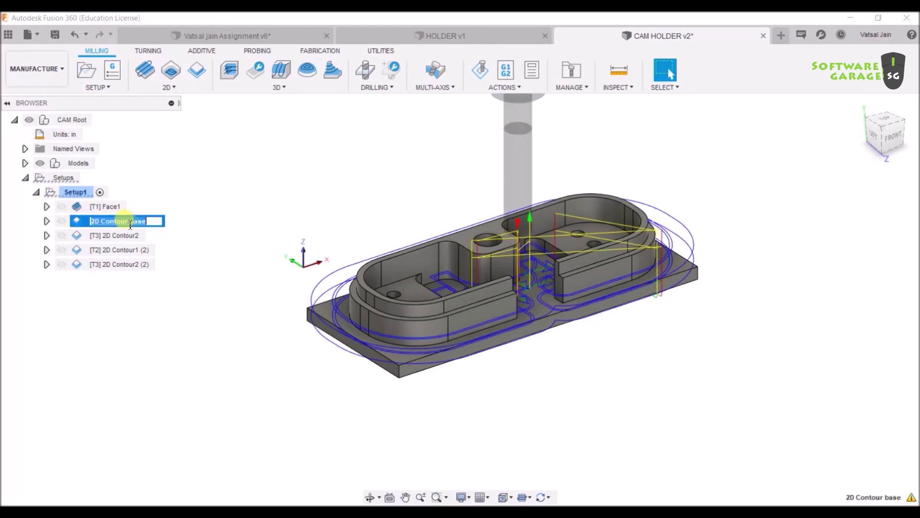
pyautogui.press('Right')
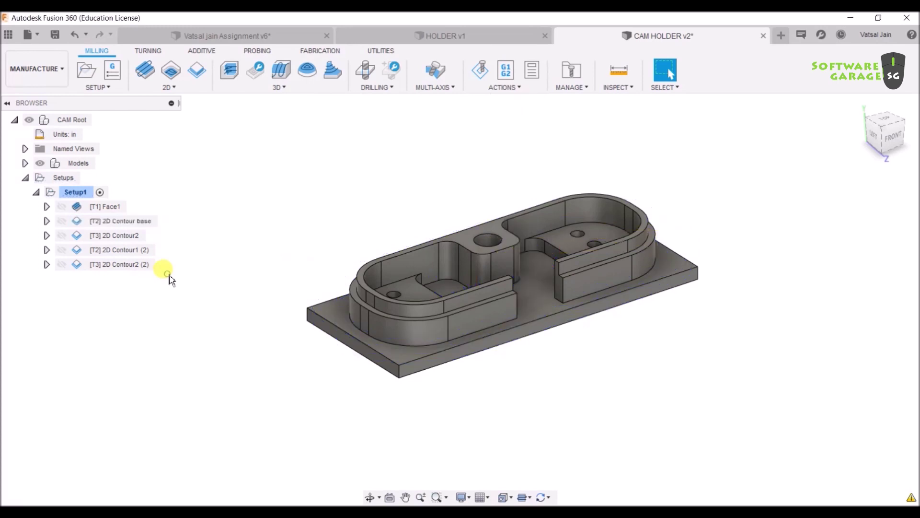
# Replace the trailing '2' in '[T3] 2D Contour2' with 'base finishing'.
pyautogui.click(120, 240)
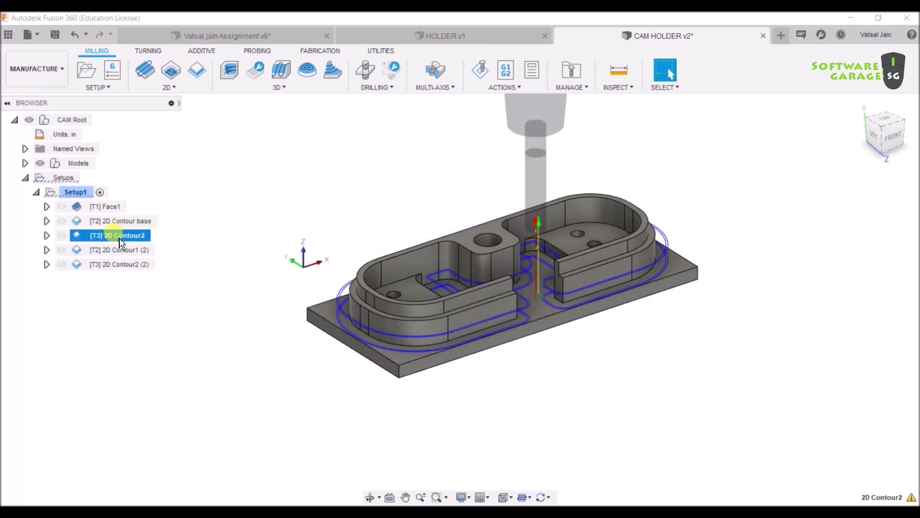
pyautogui.doubleClick(120, 240)
pyautogui.press('Right')
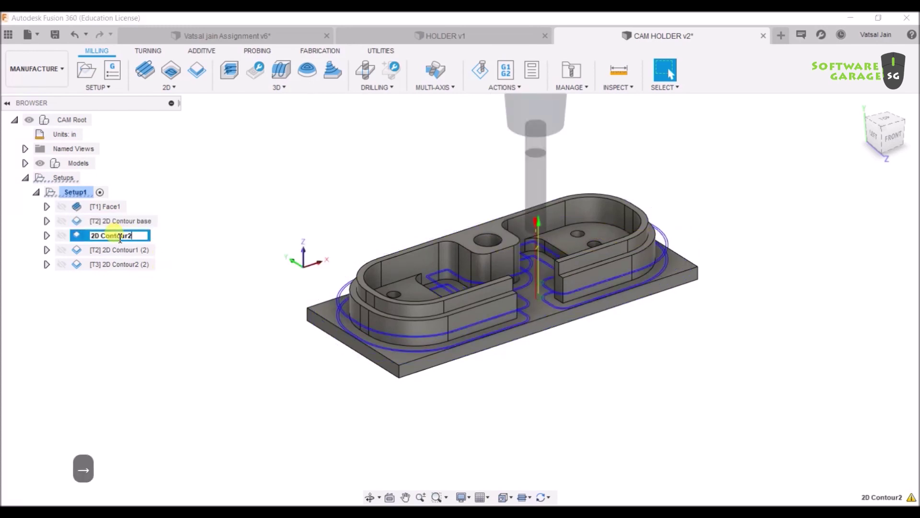
pyautogui.press('BackSpace')
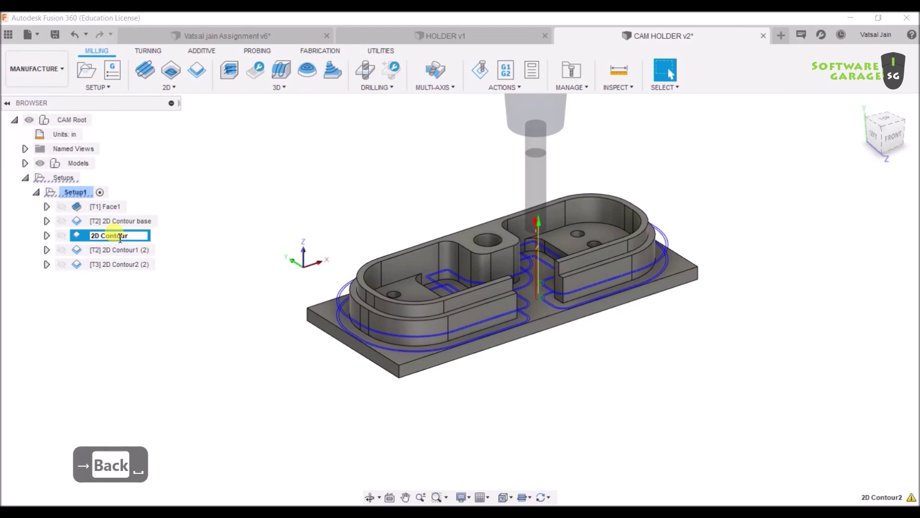
pyautogui.write('base ')
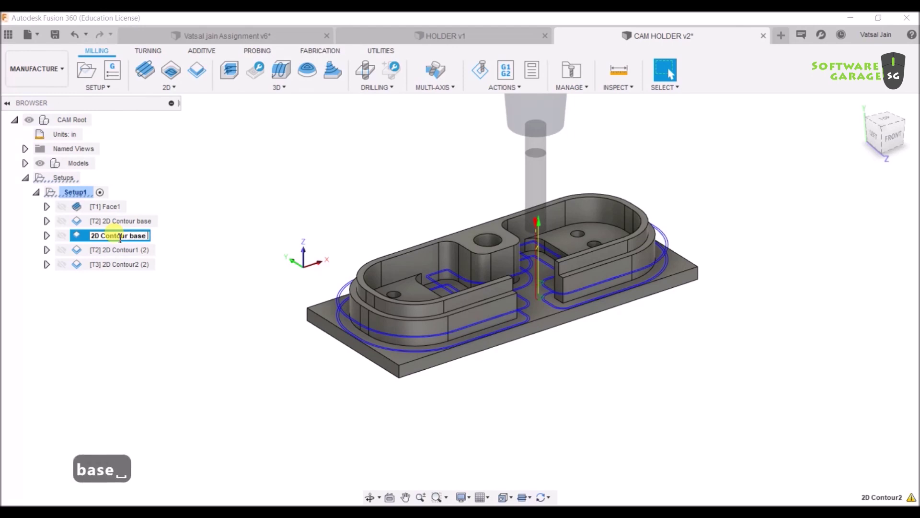
pyautogui.write('finish')
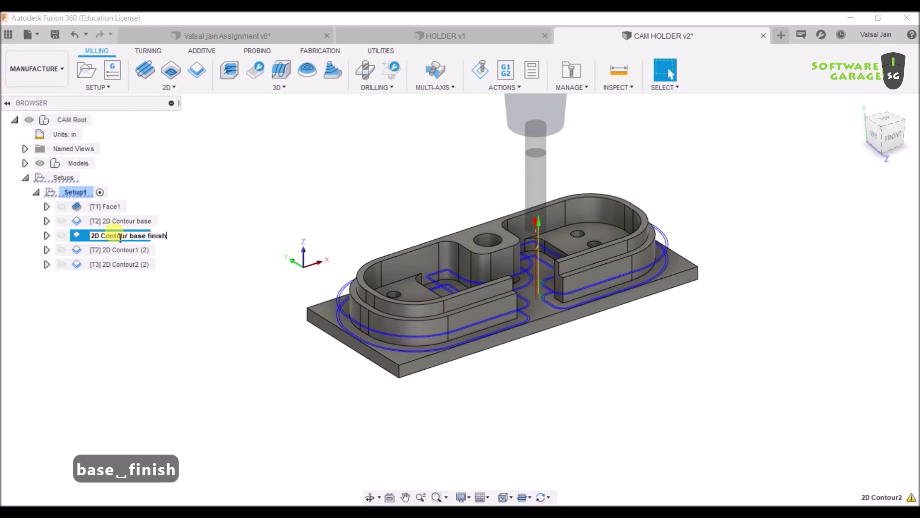
pyautogui.write('ing')
pyautogui.press('Return')
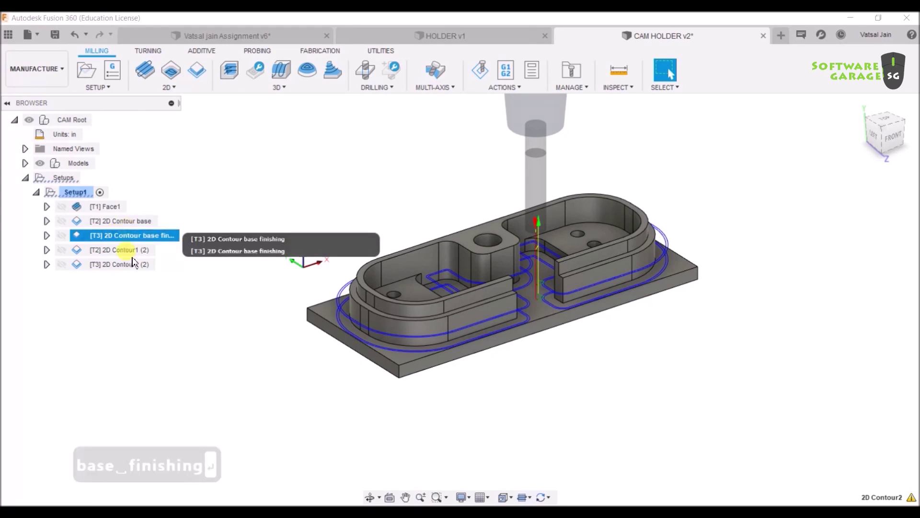
# Replace the '1 (2)' suffix of '[T2] 2D Contour1 (2)' with 'above side'.
pyautogui.click(125, 256)
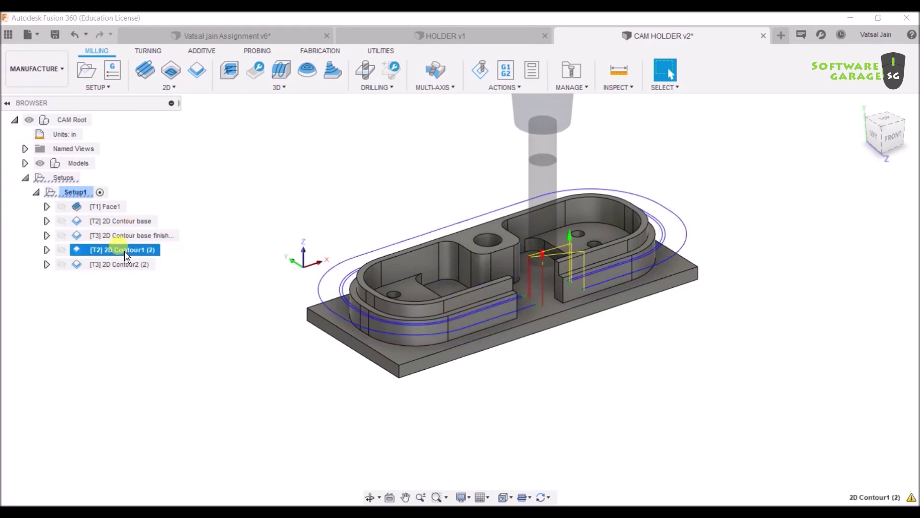
pyautogui.click(125, 253)
pyautogui.press('Right')
pyautogui.press('BackSpace')
pyautogui.press('BackSpace')
pyautogui.press('BackSpace')
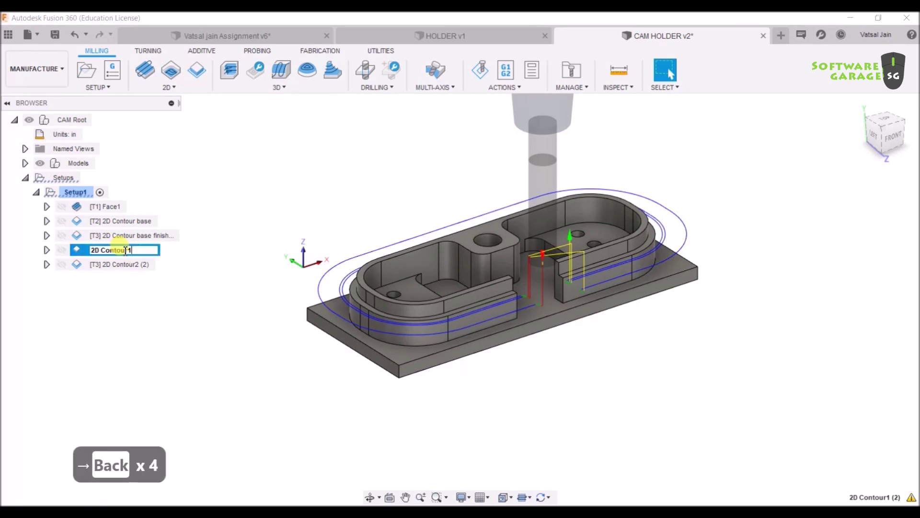
pyautogui.press('BackSpace')
pyautogui.write('abov')
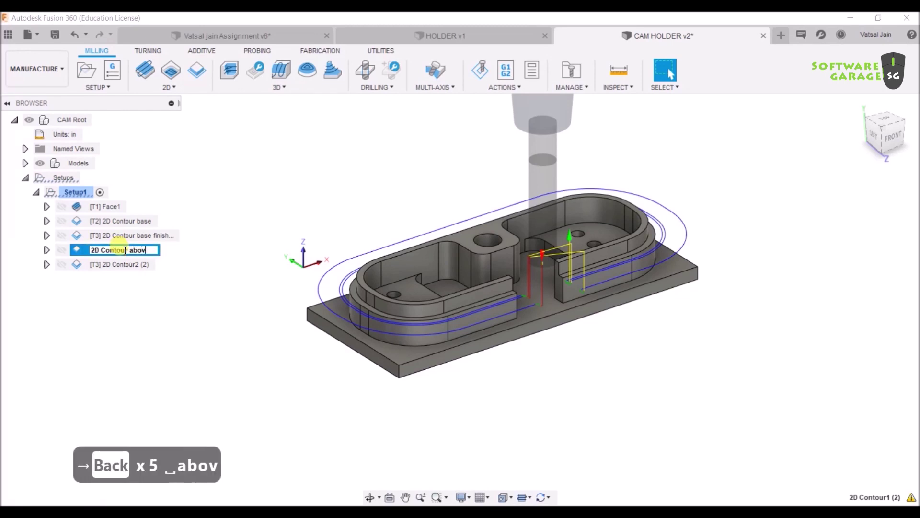
pyautogui.write('e side')
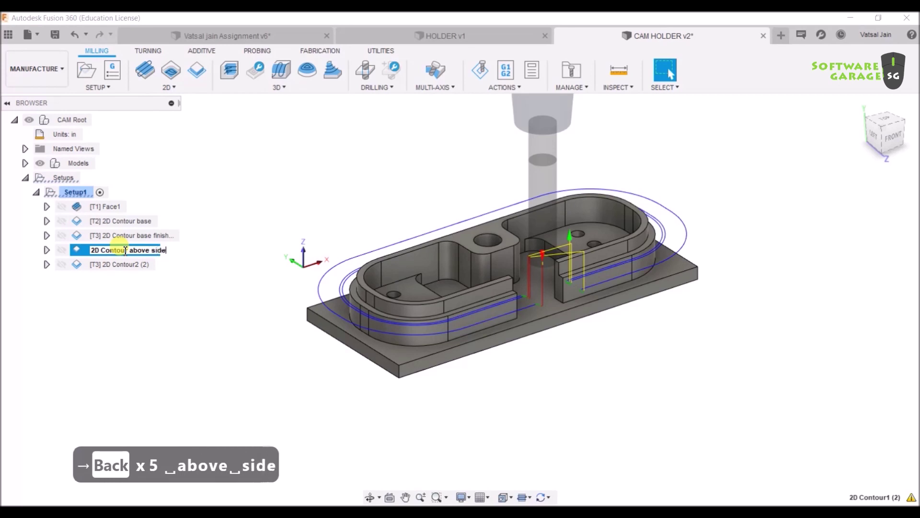
pyautogui.press('Return')
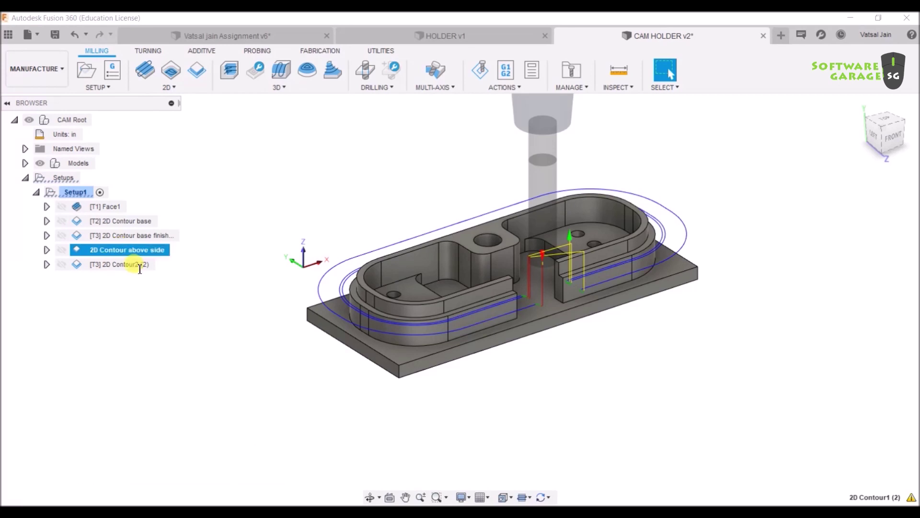
# Cancel the stray 2D Contour dialog, then rename [T3] 2D Contour2 (2) to '2D Contour finishing'.
pyautogui.doubleClick(139, 271)
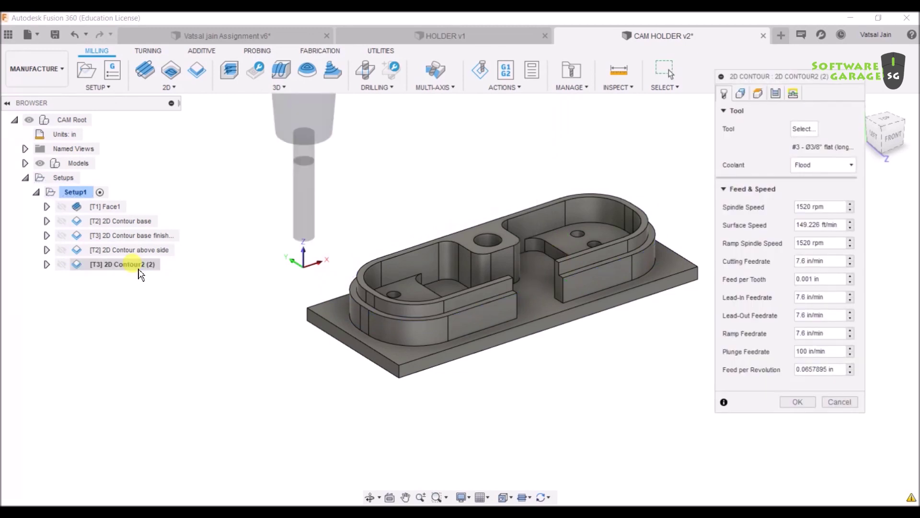
pyautogui.click(840, 401)
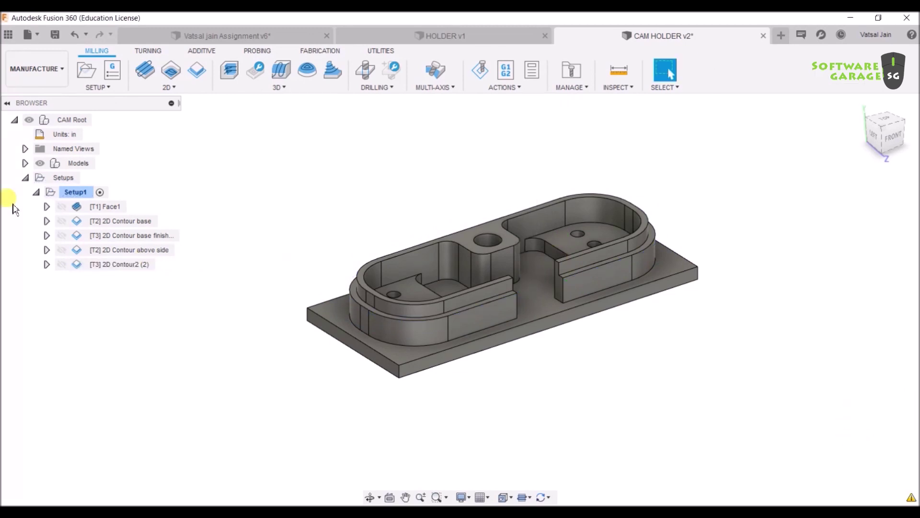
pyautogui.click(133, 267)
pyautogui.click(132, 269)
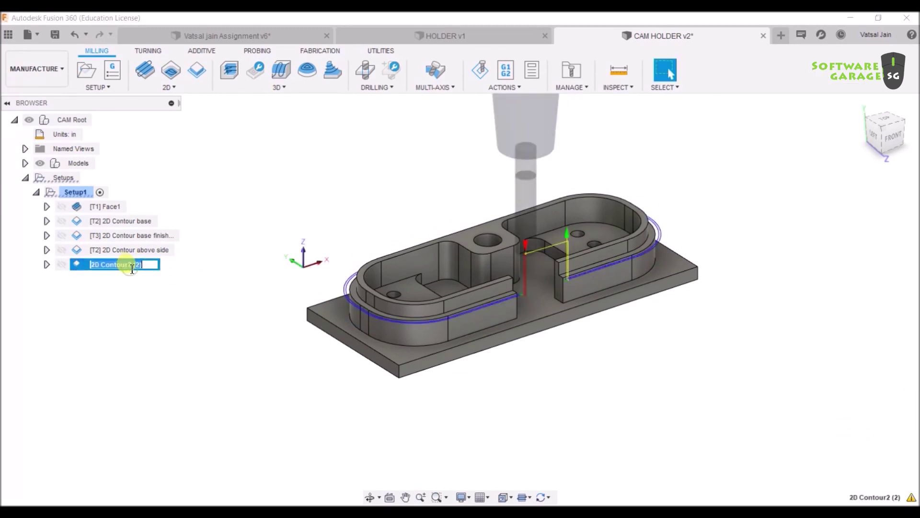
pyautogui.press('Right')
pyautogui.press('BackSpace')
pyautogui.press('BackSpace')
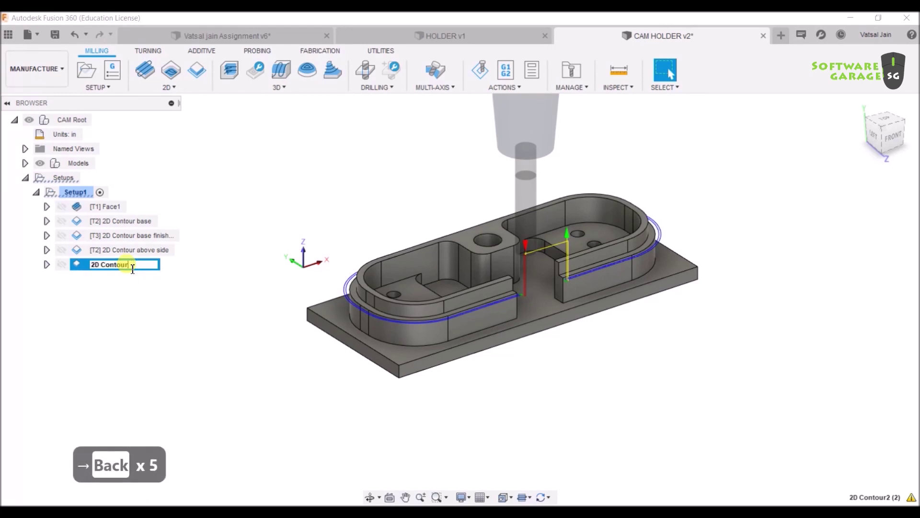
pyautogui.write('fin')
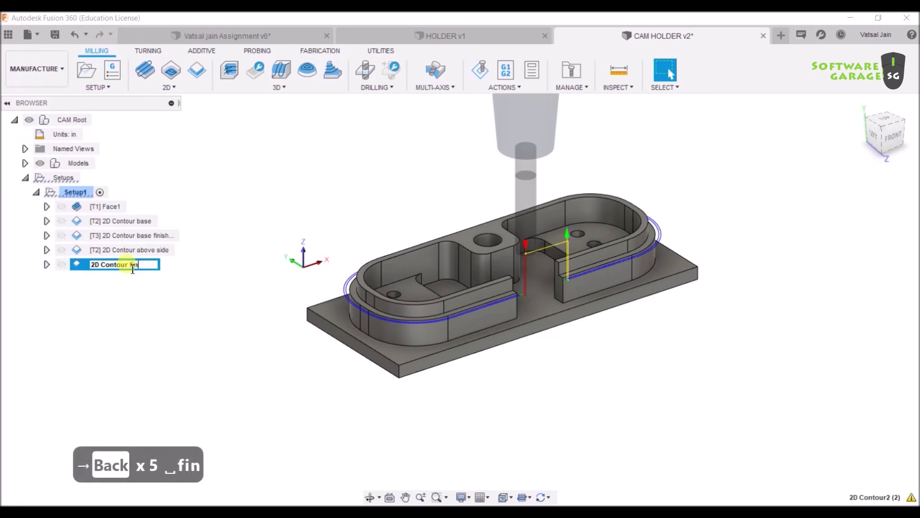
pyautogui.write('ishing')
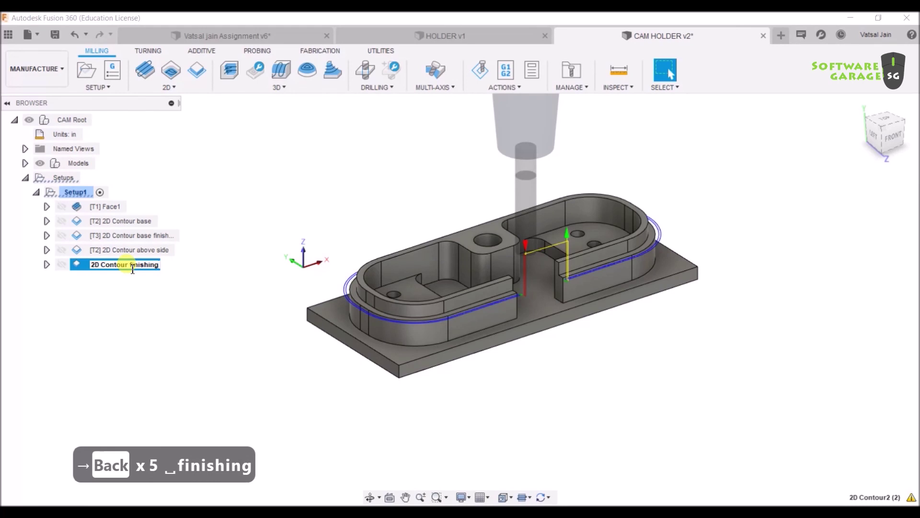
pyautogui.press('Return')
pyautogui.scroll(1, 599, 392)
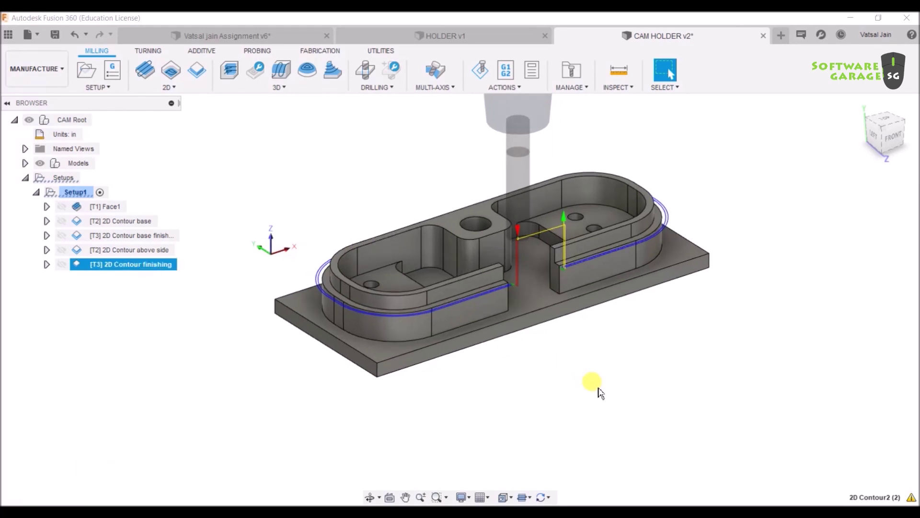
pyautogui.keyDown('shift'); pyautogui.moveTo(667, 364); pyautogui.dragTo(667, 376, button='middle'); pyautogui.keyUp('shift')
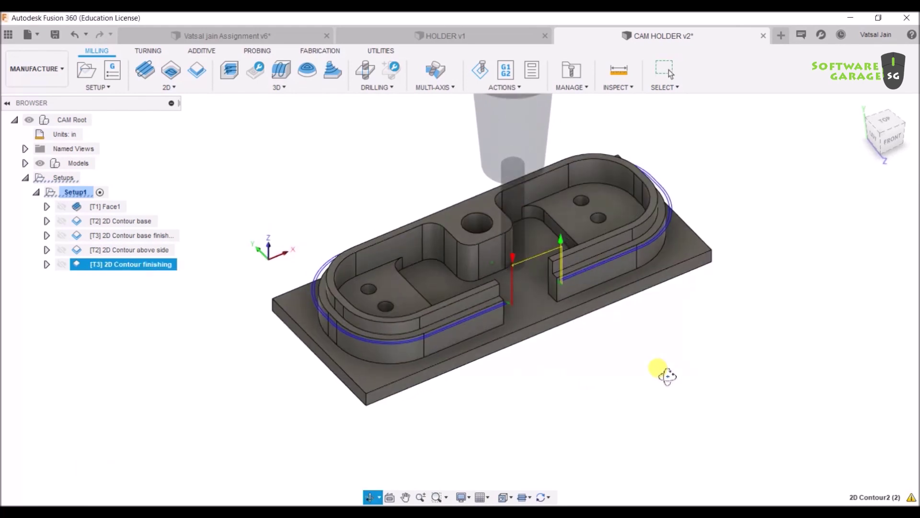
pyautogui.press('Escape')
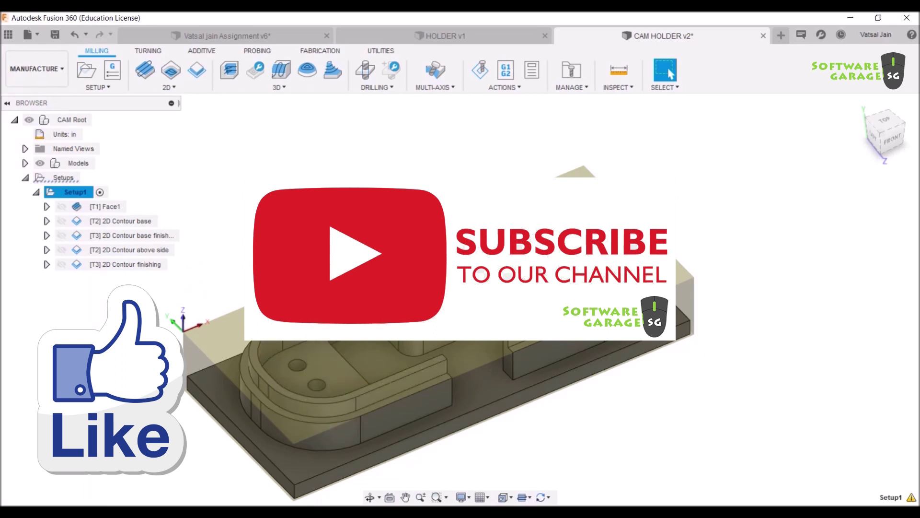
pyautogui.scroll(-2, 780, 266)
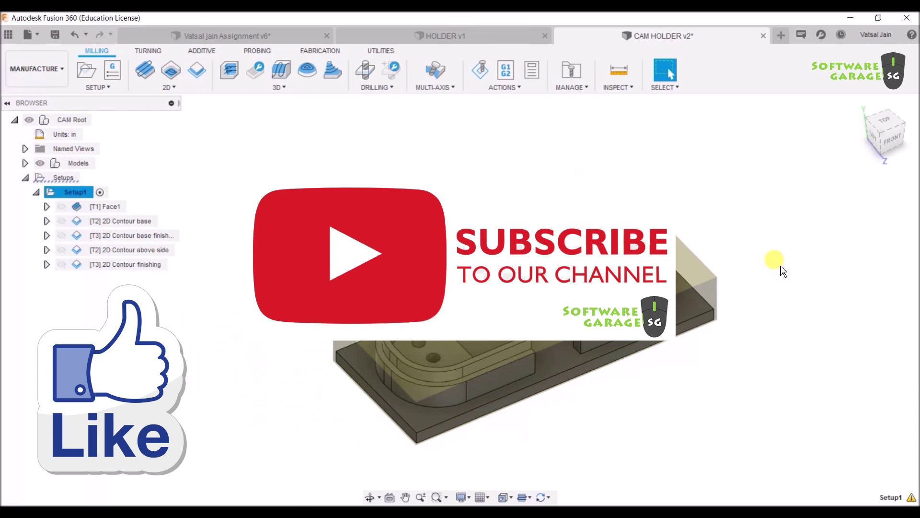